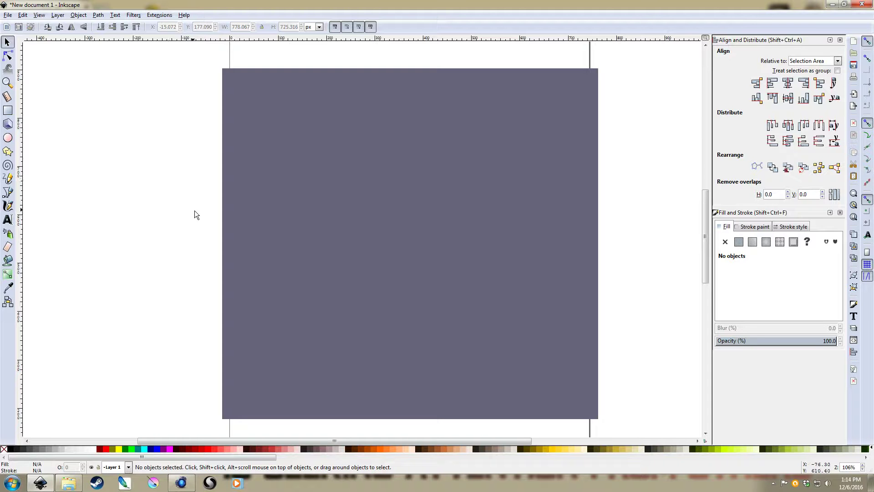
# - View a chrome shower curtain rod reference photo in the browser, then return to Inkscape
pyautogui.hscroll(-2, 227, 214)
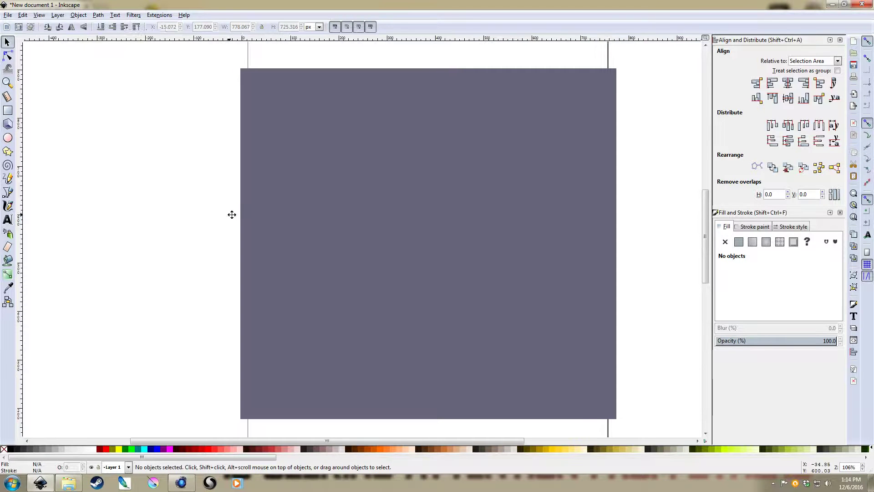
pyautogui.hscroll(1, 247, 214)
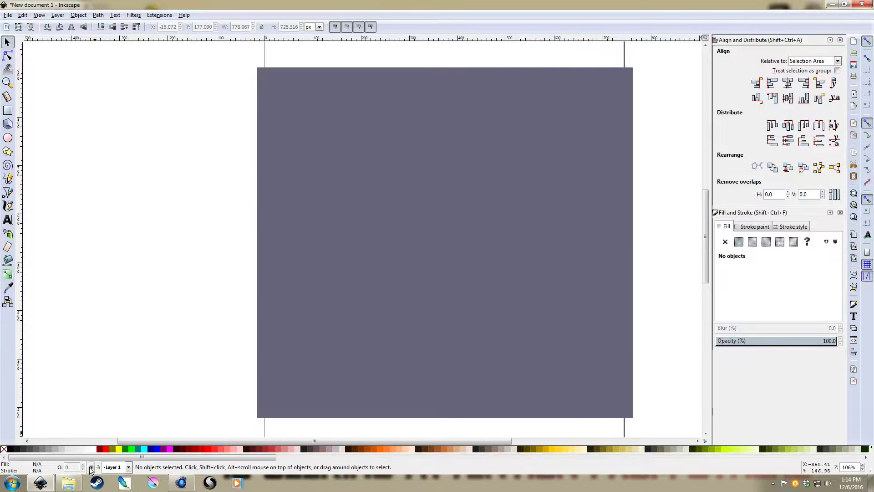
pyautogui.click(188, 485)
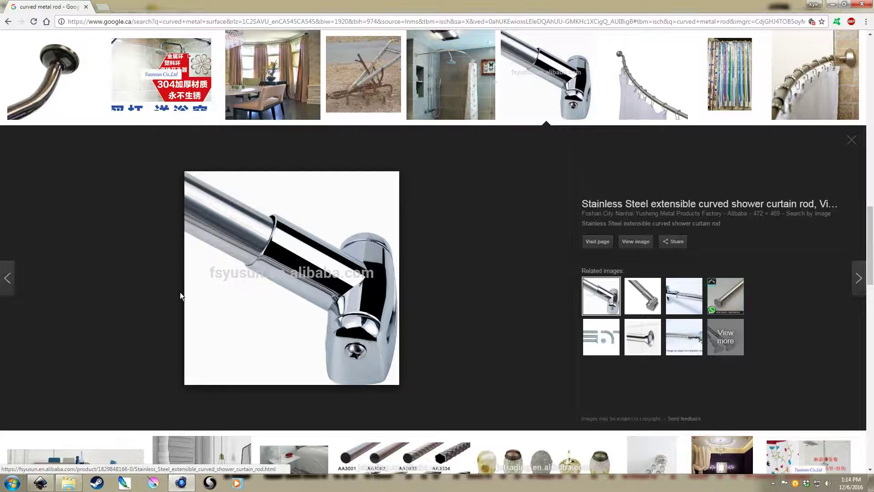
pyautogui.click(40, 482)
# - Draw a tall rectangle on the background's left side with a lightened grey-green fill
pyautogui.press('r')
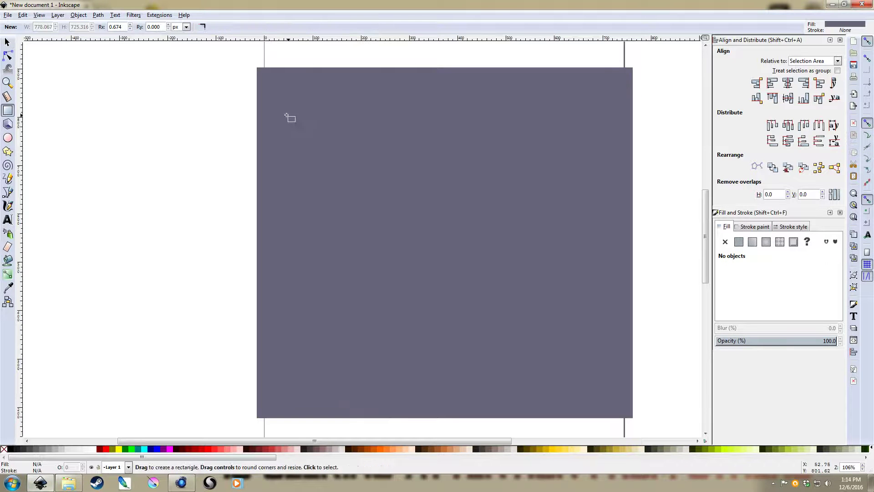
pyautogui.moveTo(287, 114); pyautogui.dragTo(376, 363)
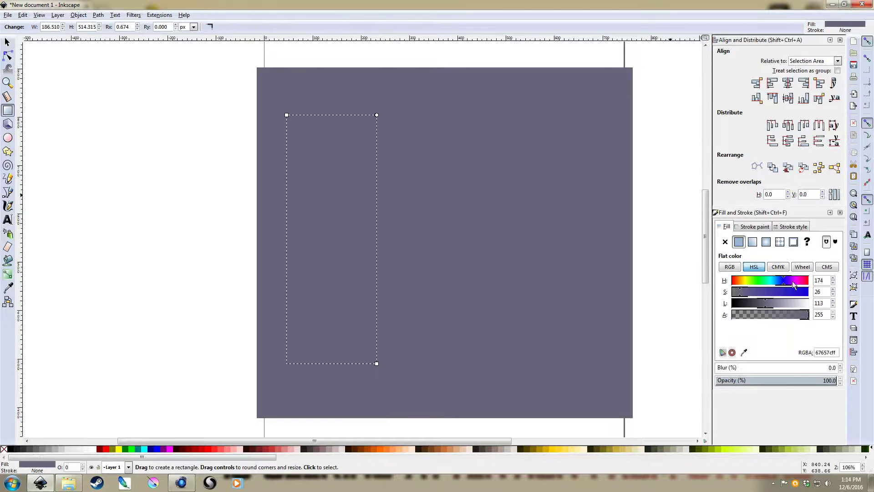
pyautogui.click(763, 280)
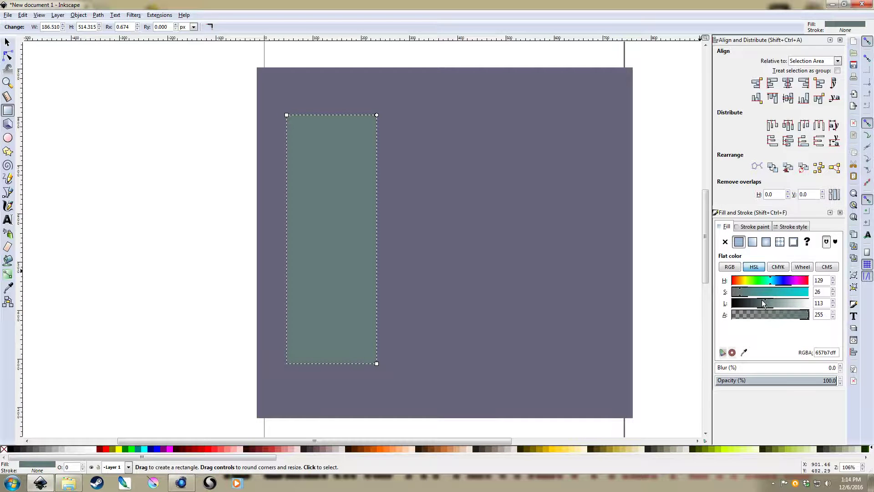
pyautogui.click(774, 303)
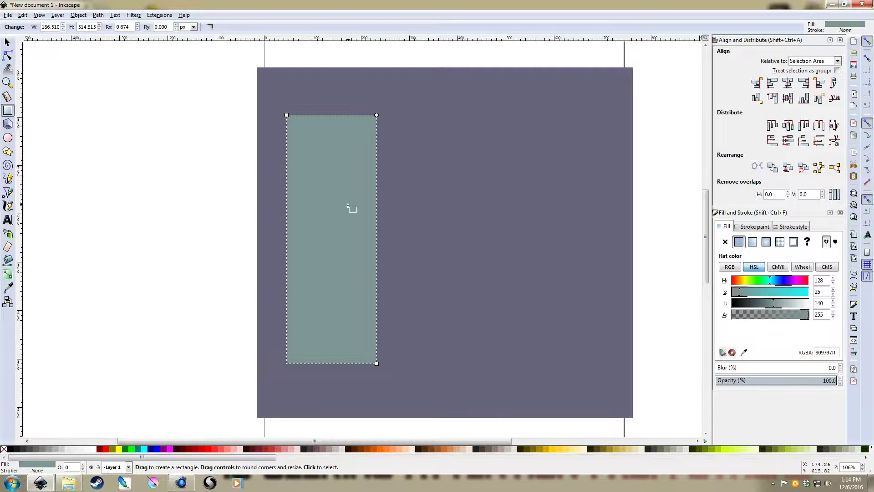
# - Convert the rectangle's fill to a linear gradient with a fully opaque 809797ff end stop
pyautogui.click(752, 242)
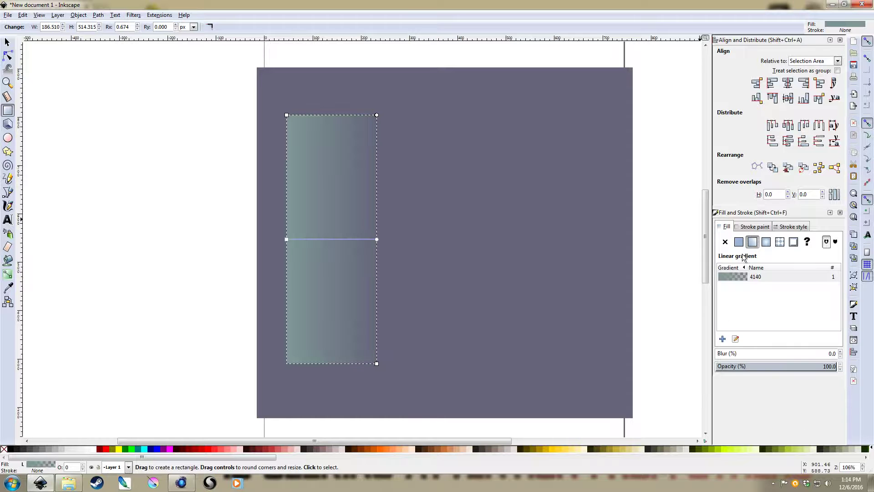
pyautogui.click(377, 239)
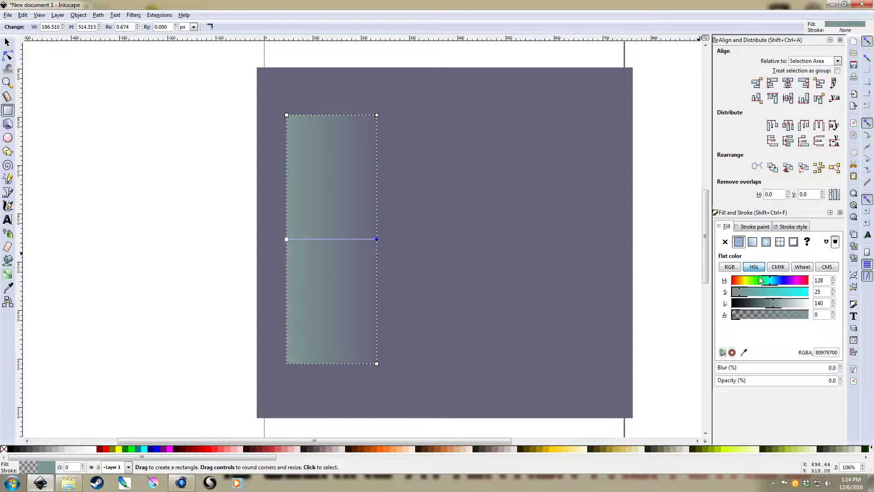
pyautogui.click(806, 315)
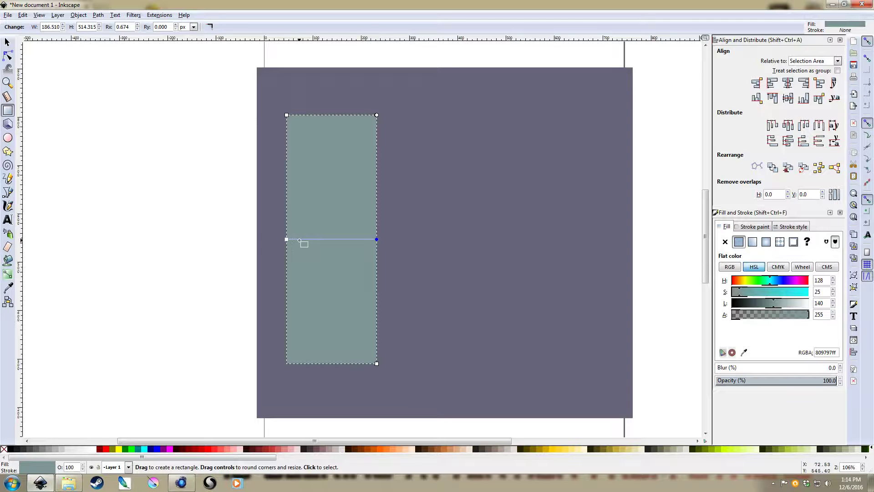
pyautogui.press('g')
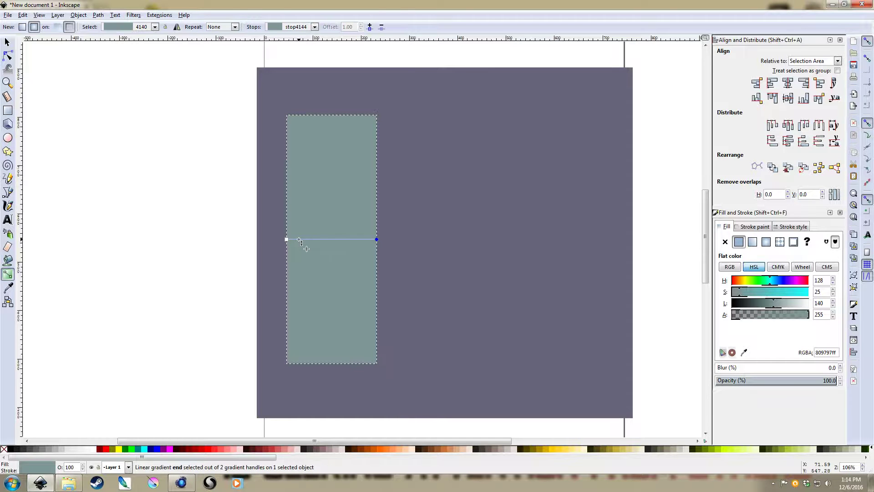
# - Add four stops along the rectangle's gradient, checking the chrome rod reference
pyautogui.doubleClick(299, 240)
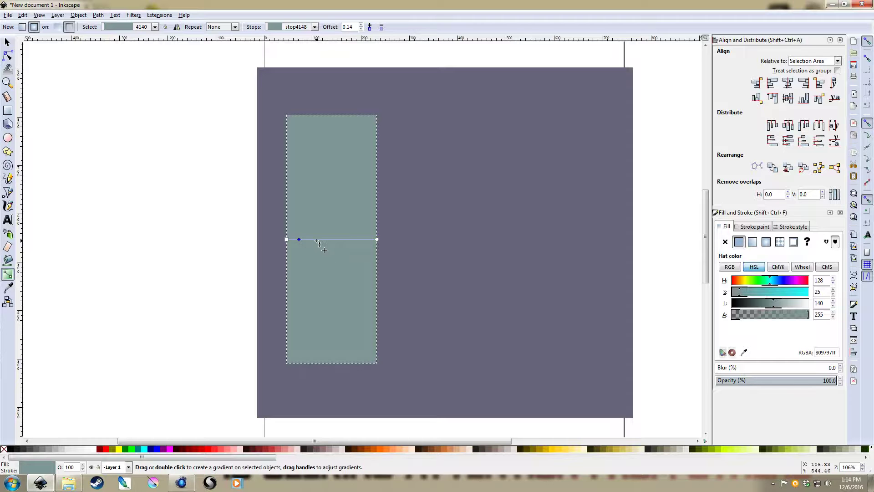
pyautogui.doubleClick(319, 240)
pyautogui.doubleClick(341, 239)
pyautogui.doubleClick(361, 239)
pyautogui.click(185, 481)
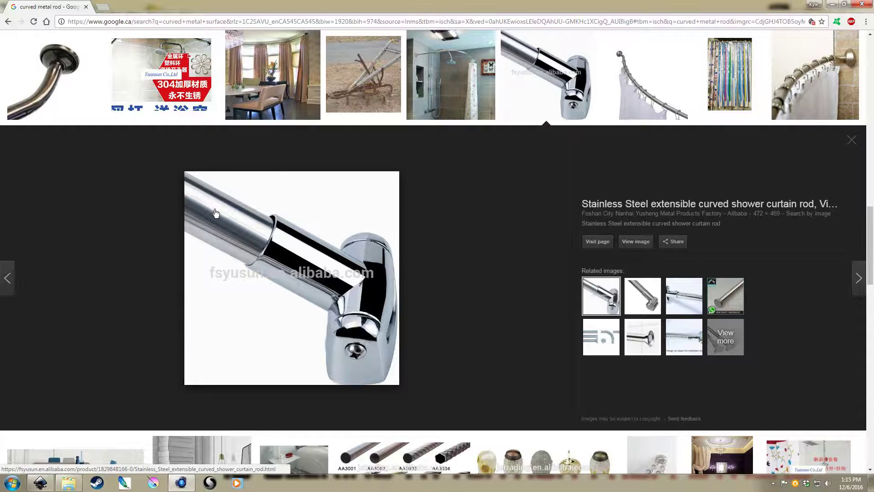
pyautogui.click(41, 481)
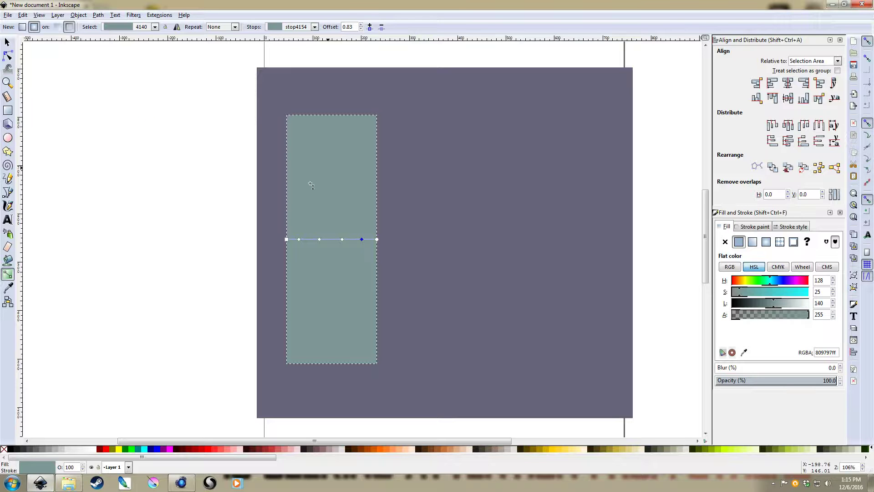
# - Lighten the gradient's start and end stops at the rectangle's edges
pyautogui.click(286, 239)
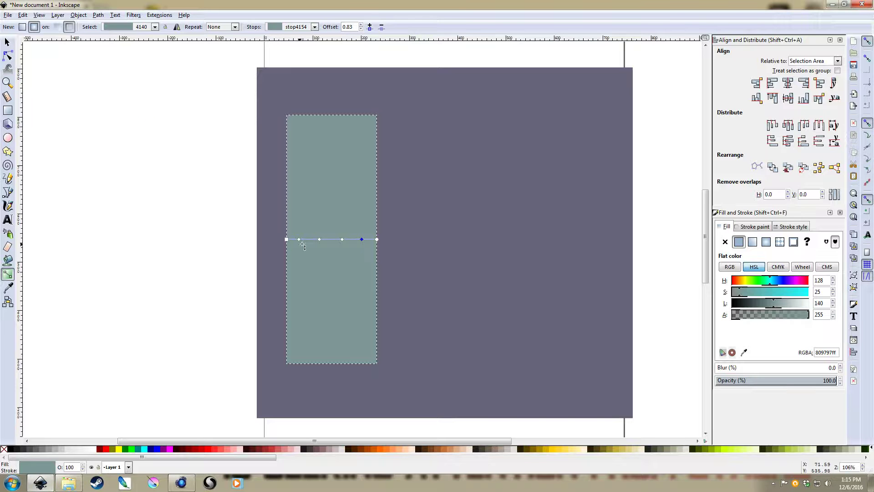
pyautogui.click(796, 303)
pyautogui.click(377, 239)
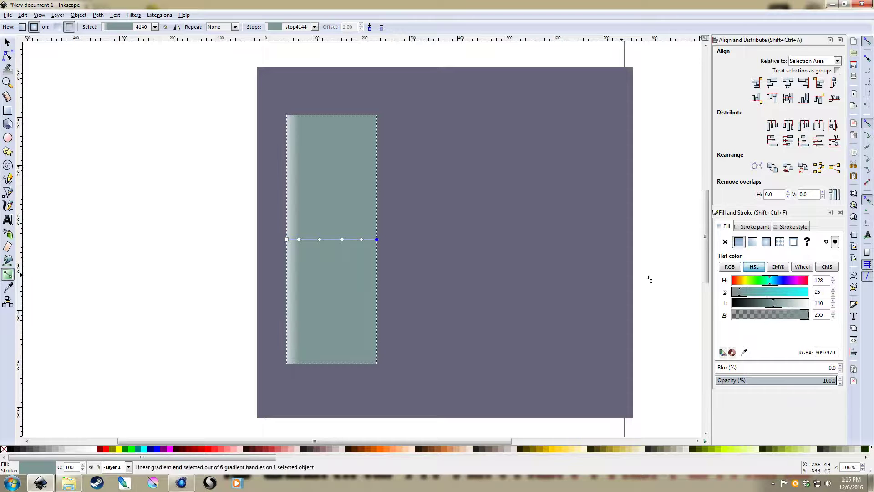
pyautogui.click(783, 302)
# - Darken the 0.14 and 0.36 stops, brighten the 0.62 stop to 185, then deselect
pyautogui.click(299, 238)
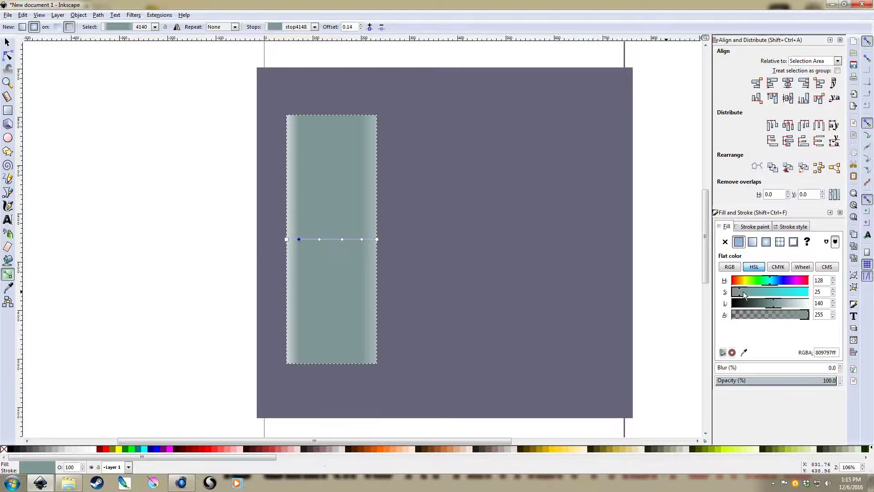
pyautogui.click(762, 305)
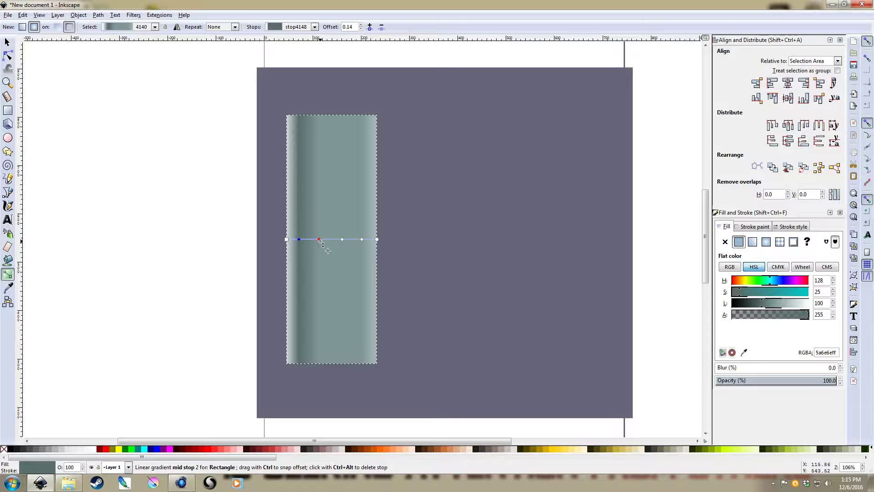
pyautogui.click(319, 239)
pyautogui.click(758, 303)
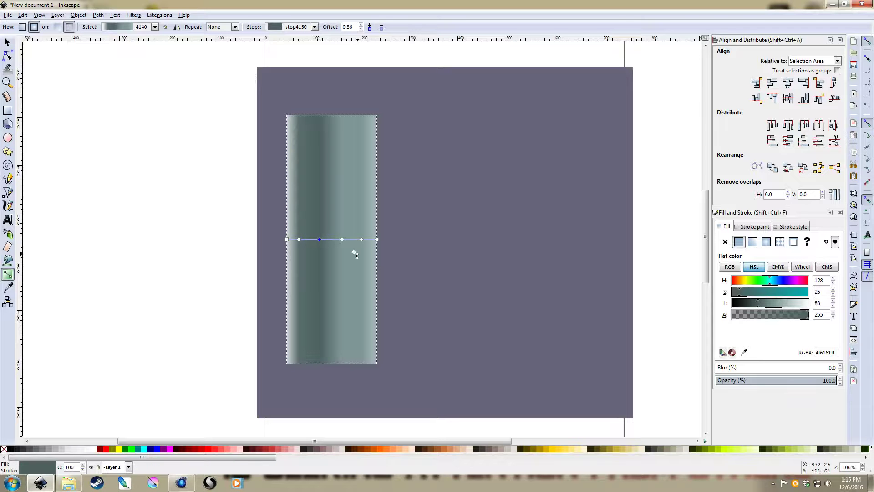
pyautogui.click(343, 239)
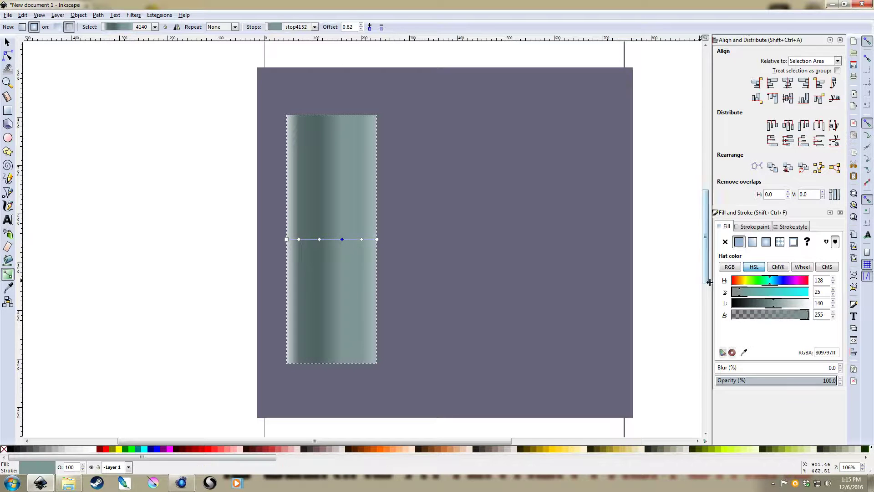
pyautogui.click(787, 302)
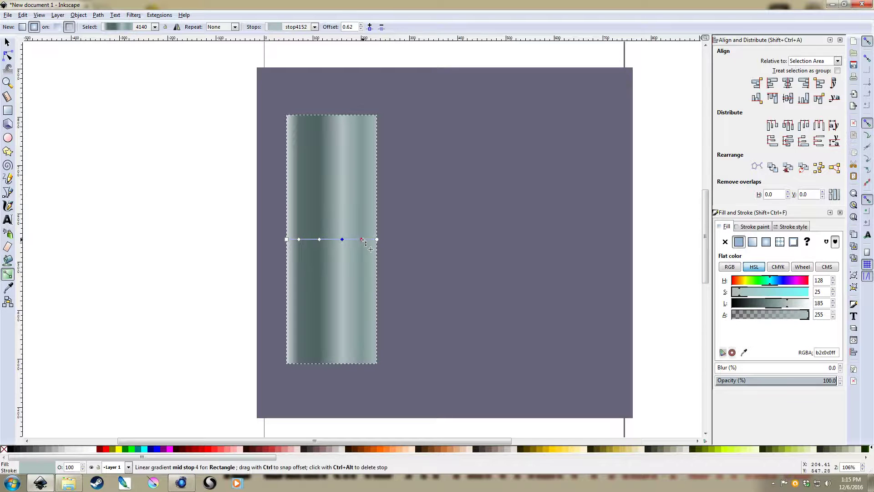
pyautogui.press('s')
pyautogui.click(179, 213)
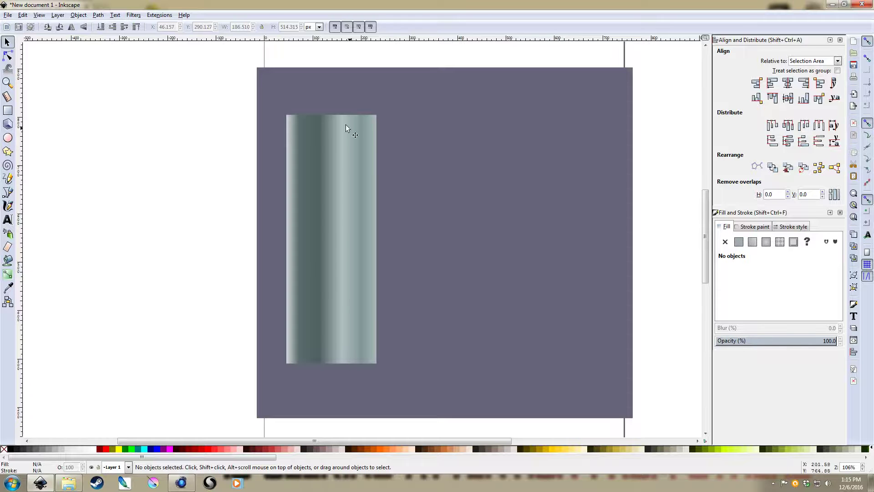
pyautogui.press('e')
# - Draw an ellipse over the cylinder's top and scale it to the body's width
pyautogui.moveTo(323, 107); pyautogui.dragTo(431, 215)
pyautogui.press('s')
pyautogui.scroll(4, 353, 133)
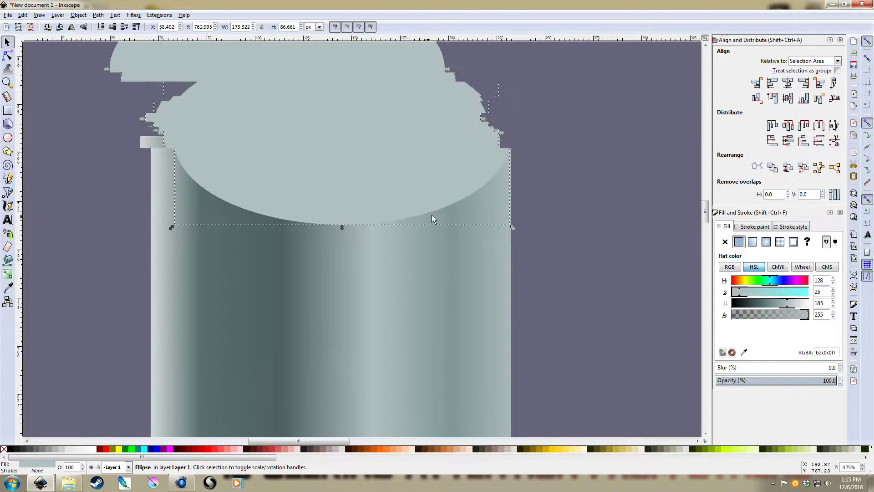
pyautogui.moveTo(432, 123); pyautogui.dragTo(422, 129)
pyautogui.moveTo(505, 66); pyautogui.dragTo(518, 59)
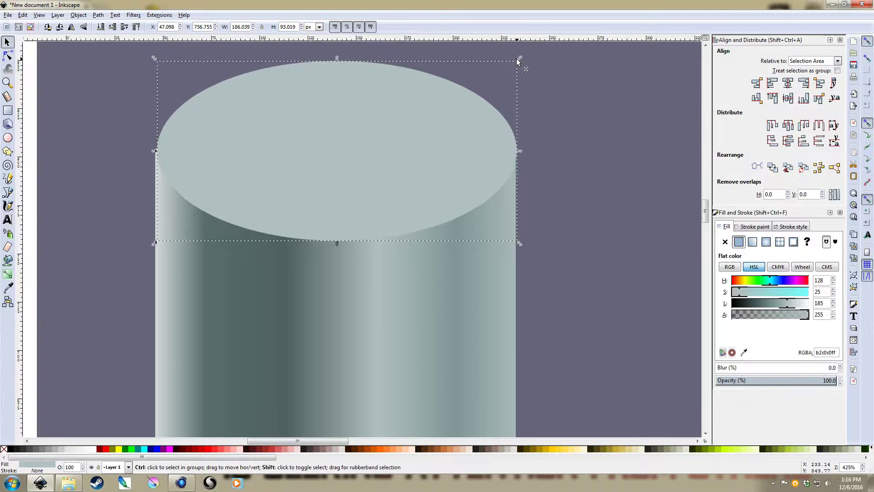
pyautogui.moveTo(440, 131); pyautogui.dragTo(439, 132)
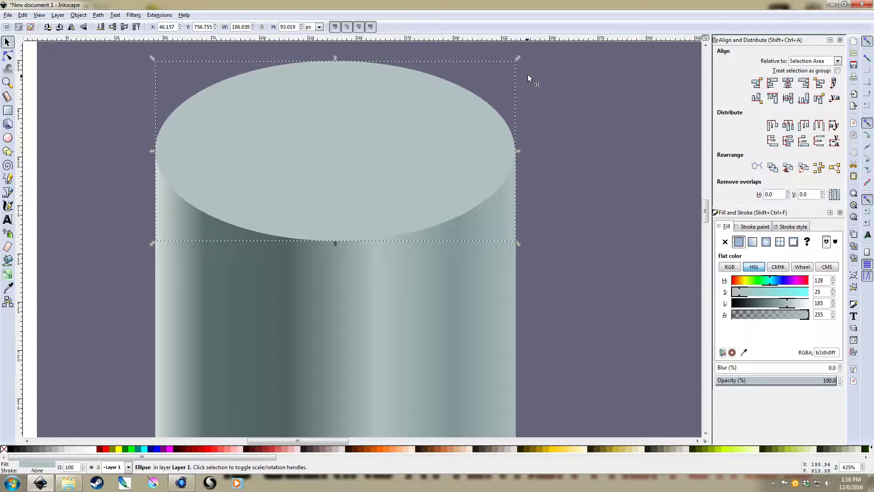
pyautogui.scroll(-1, 64, 146)
pyautogui.hscroll(-4, 81, 145)
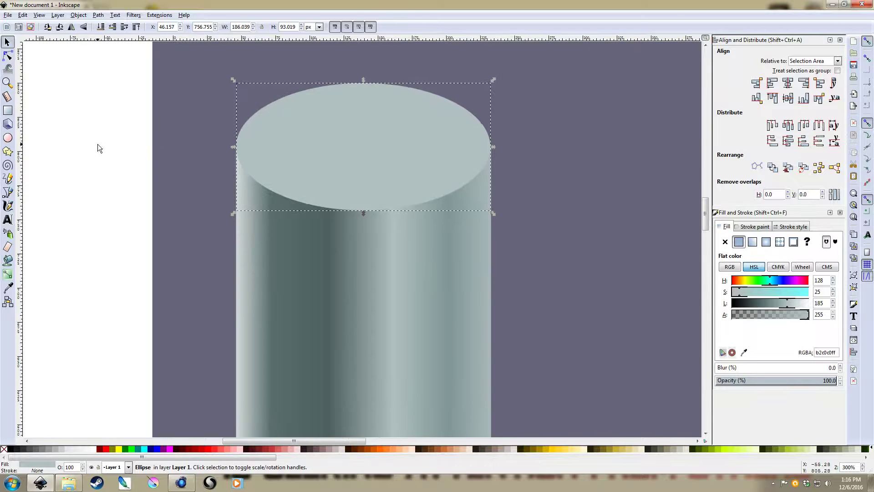
pyautogui.click(97, 144)
# - Duplicate the top ellipse and move the copy to the cylinder's bottom
pyautogui.click(416, 169)
pyautogui.scroll(-3, 457, 211)
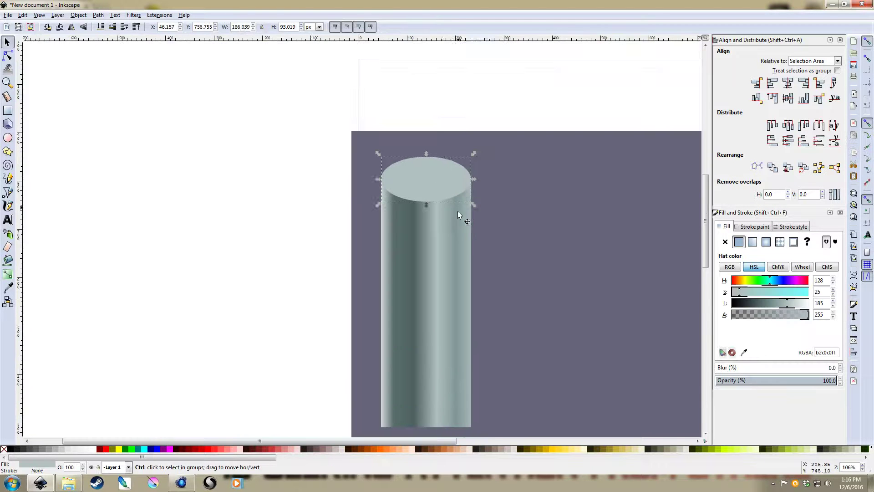
pyautogui.scroll(-5, 441, 126)
pyautogui.hotkey('ctrl', 'd')
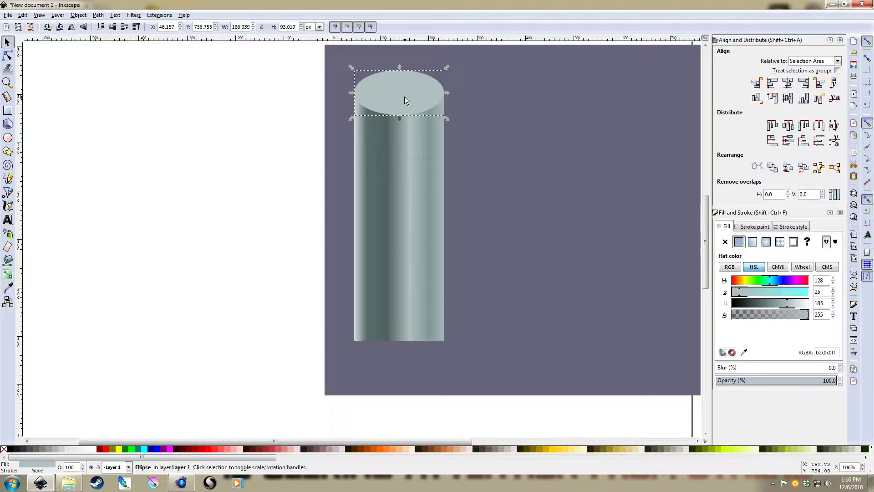
pyautogui.moveTo(404, 97); pyautogui.dragTo(399, 346)
pyautogui.click(277, 318)
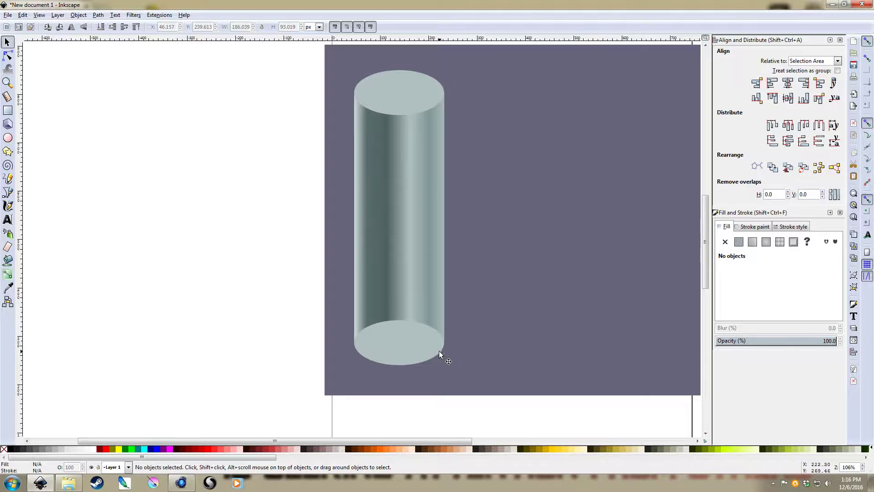
# - Fill the bottom ellipse with the body's metallic linear gradient 4140
pyautogui.scroll(2, 405, 329)
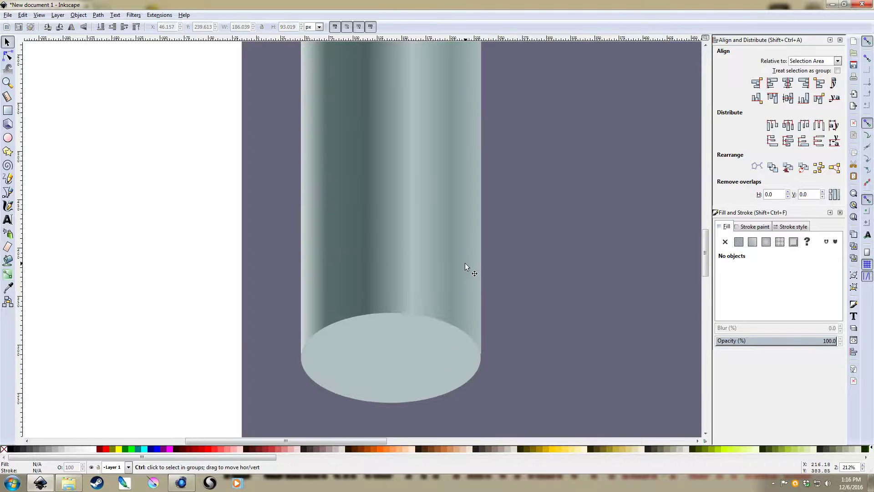
pyautogui.scroll(-1, 465, 262)
pyautogui.scroll(2, 403, 392)
pyautogui.click(403, 414)
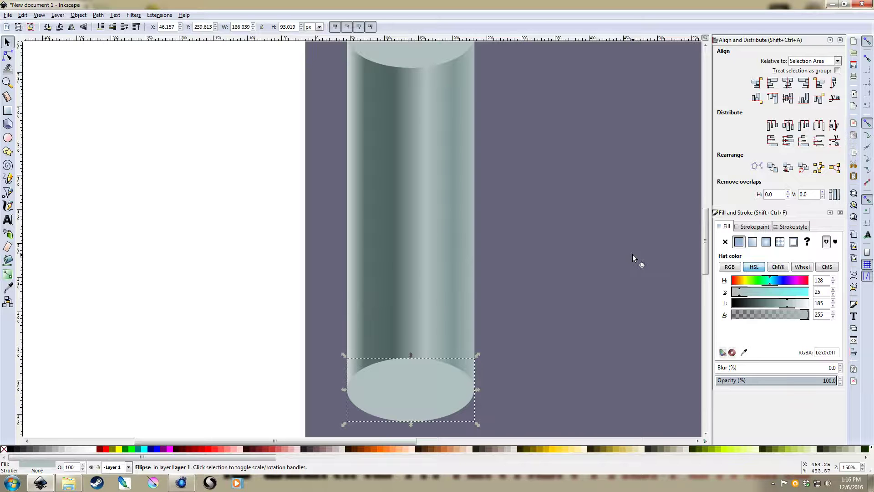
pyautogui.click(752, 242)
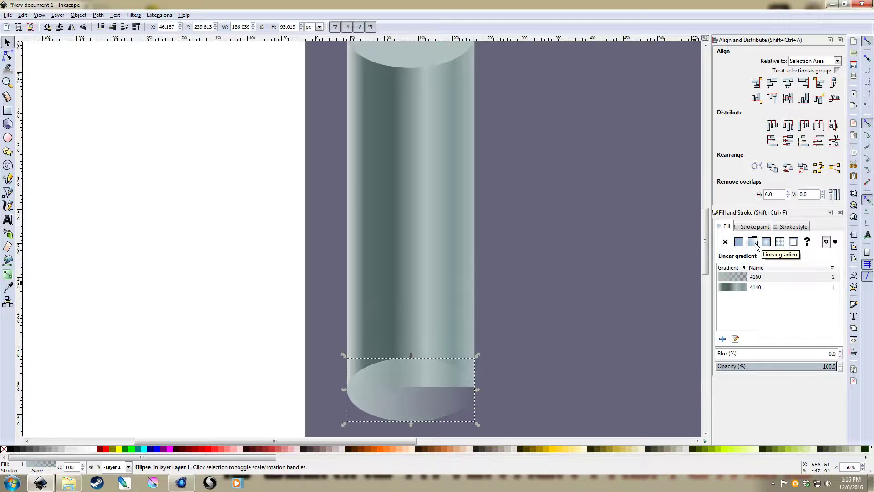
pyautogui.click(773, 285)
pyautogui.click(185, 285)
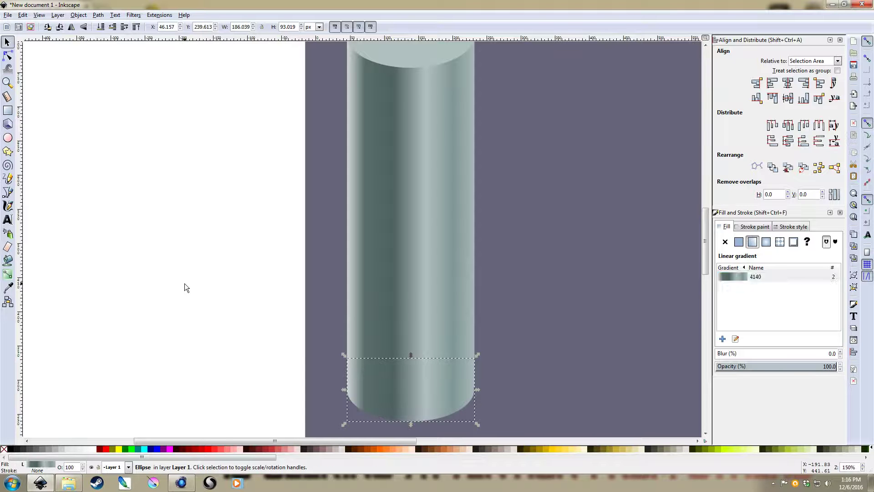
# - Nudge the bottom ellipse slightly down and match its width to the body
pyautogui.scroll(2, 435, 391)
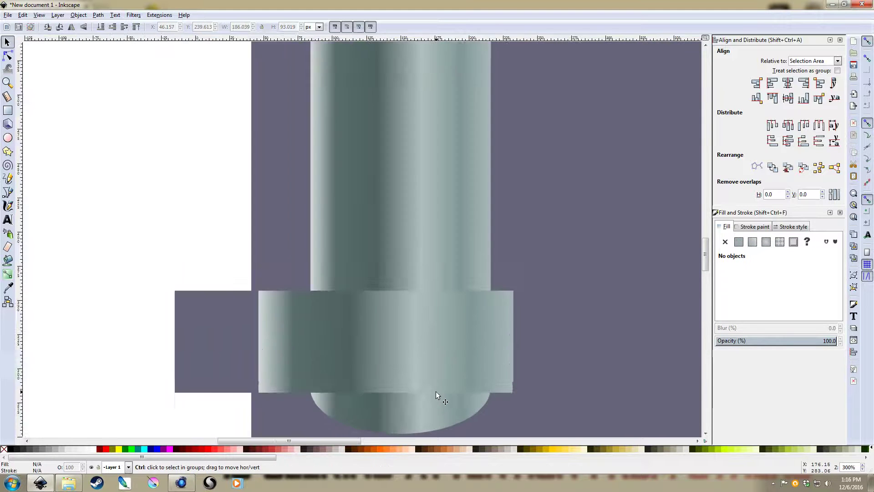
pyautogui.scroll(-4, 436, 392)
pyautogui.click(500, 337)
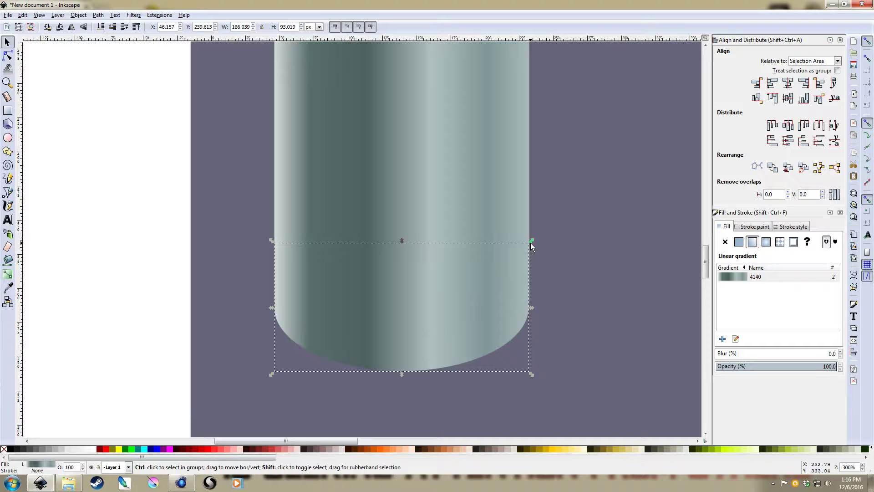
pyautogui.moveTo(454, 330); pyautogui.dragTo(449, 334)
pyautogui.click(180, 297)
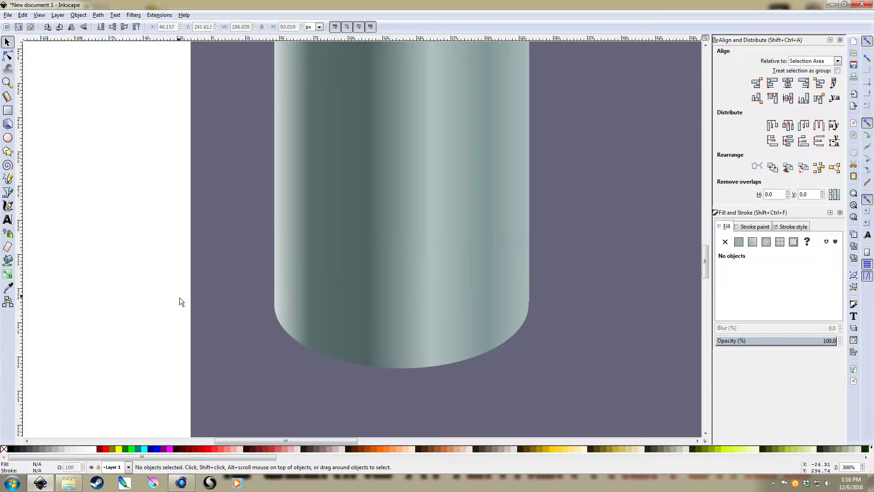
pyautogui.click(469, 321)
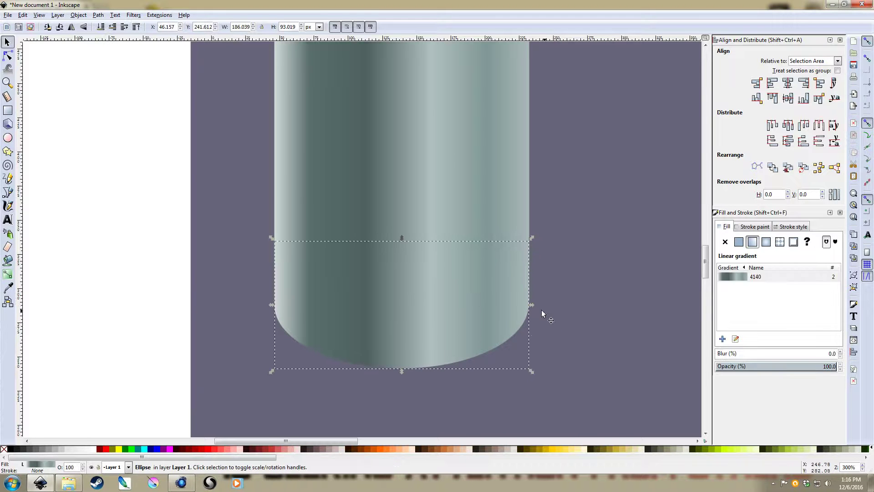
pyautogui.moveTo(533, 307); pyautogui.dragTo(534, 307)
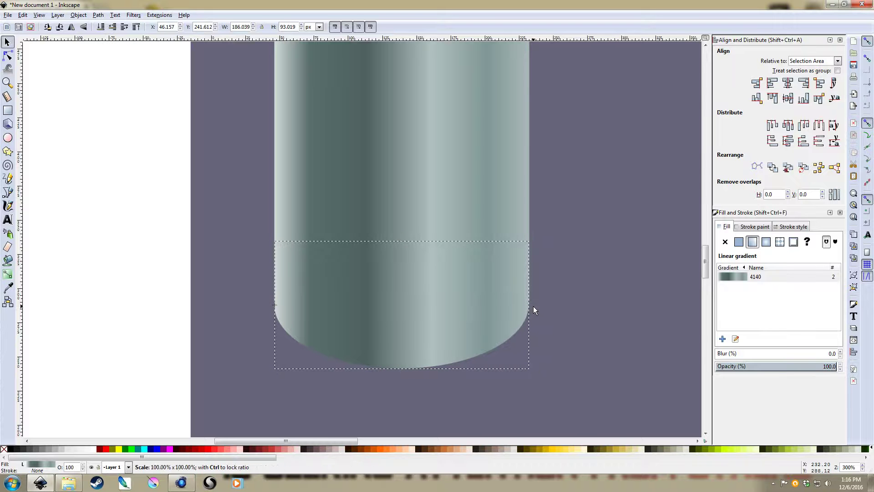
pyautogui.click(166, 264)
pyautogui.scroll(-4, 261, 266)
# - Stretch the top ellipse slightly to match the cylinder body's width
pyautogui.scroll(2, 404, 221)
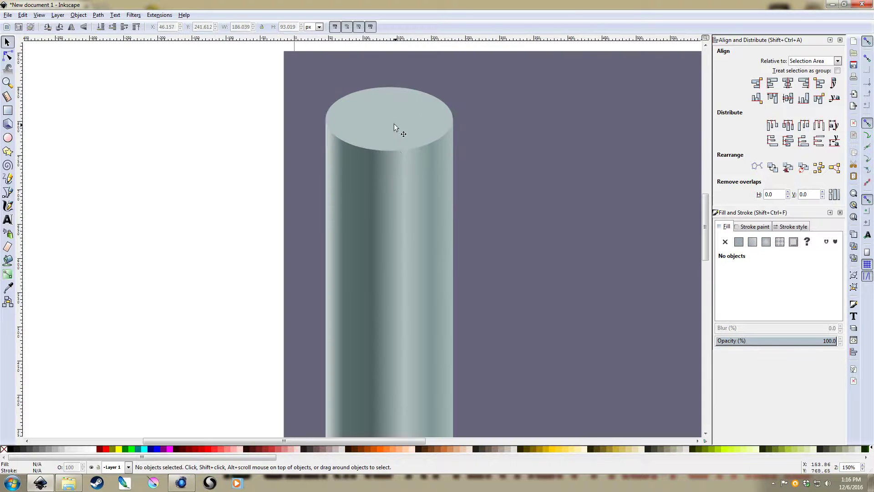
pyautogui.click(395, 124)
pyautogui.scroll(2, 473, 126)
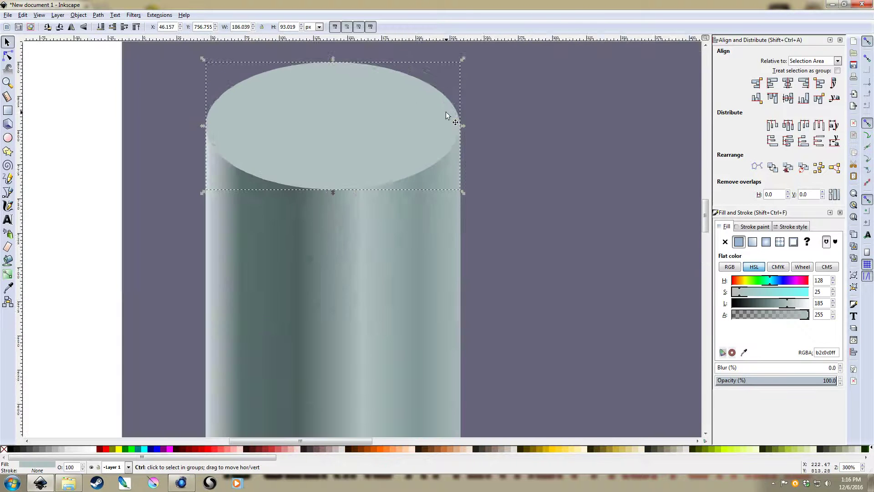
pyautogui.scroll(2, 459, 130)
pyautogui.moveTo(418, 117); pyautogui.dragTo(420, 116)
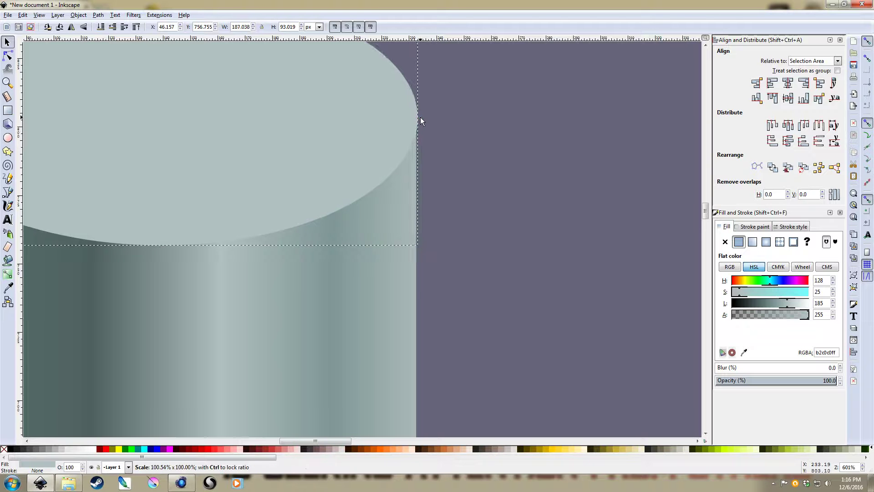
pyautogui.scroll(-2, 454, 157)
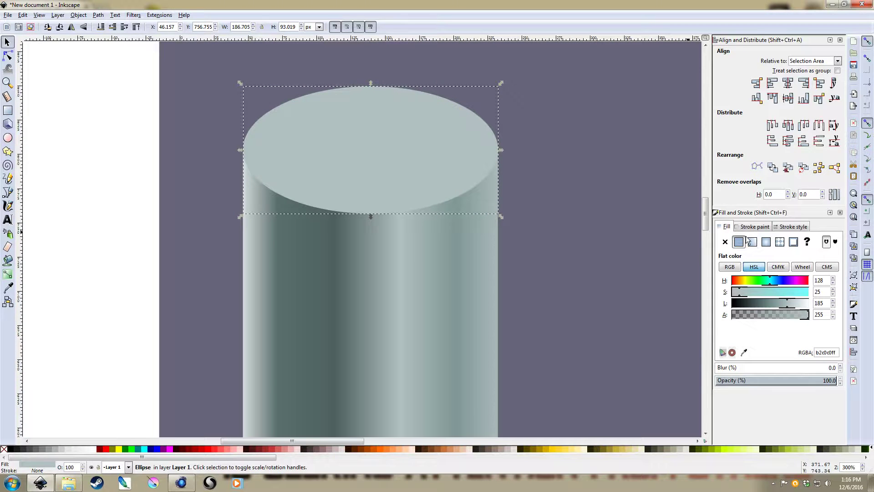
# - Give the top ellipse a linear gradient whose end stop is fully opaque d2dadaff
pyautogui.click(752, 242)
pyautogui.press('g')
pyautogui.click(498, 151)
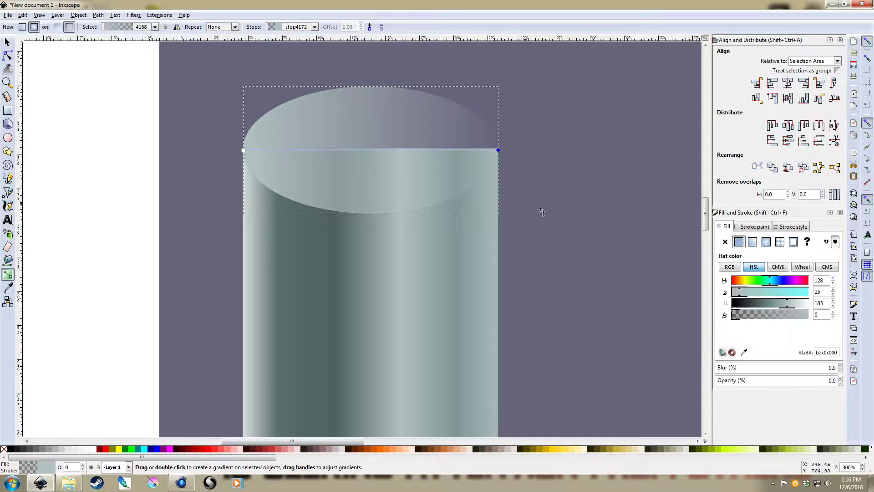
pyautogui.moveTo(800, 321); pyautogui.dragTo(810, 318)
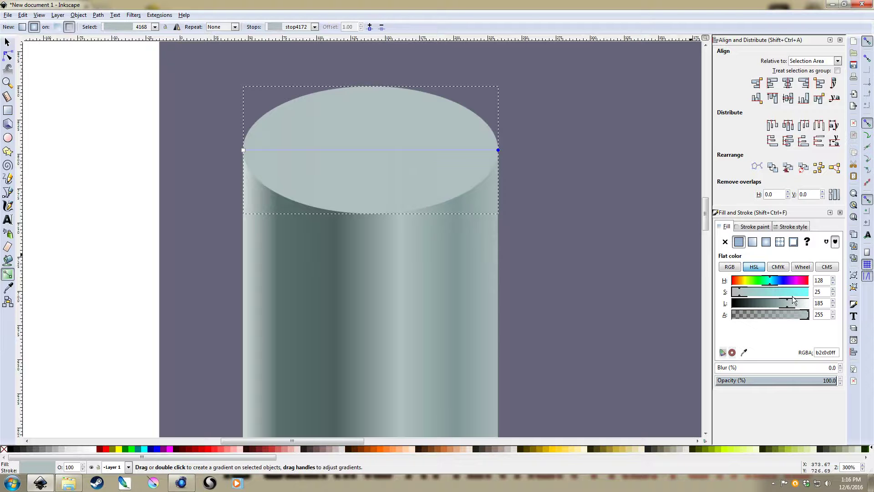
pyautogui.click(796, 306)
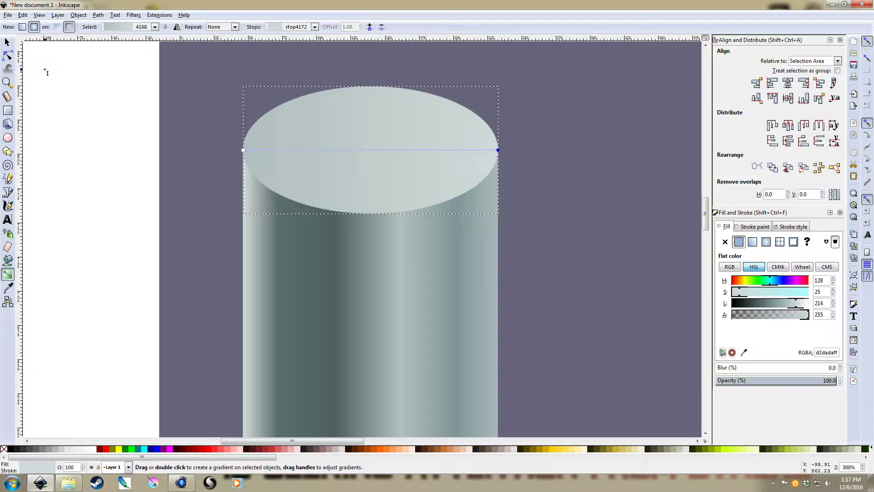
pyautogui.click(7, 42)
pyautogui.click(133, 184)
pyautogui.press('4')
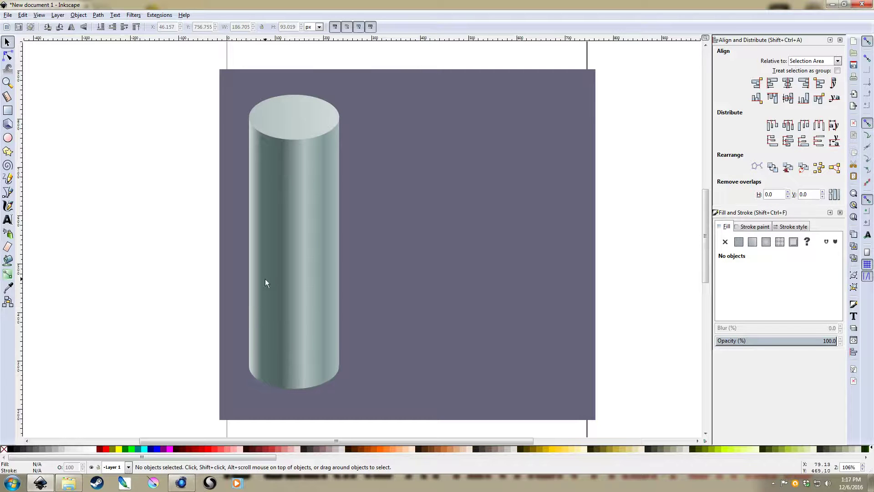
# - Delete the cylinder's bottom ellipse and shift the body slightly sideways
pyautogui.click(292, 120)
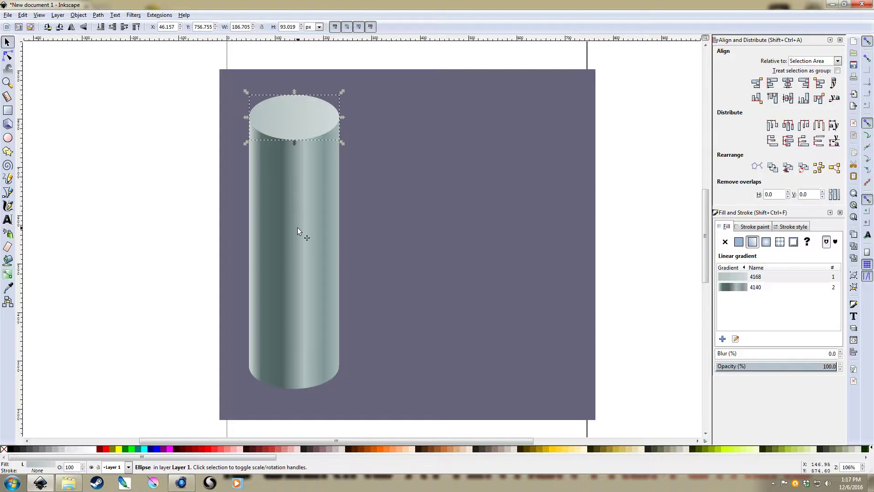
pyautogui.click(291, 390)
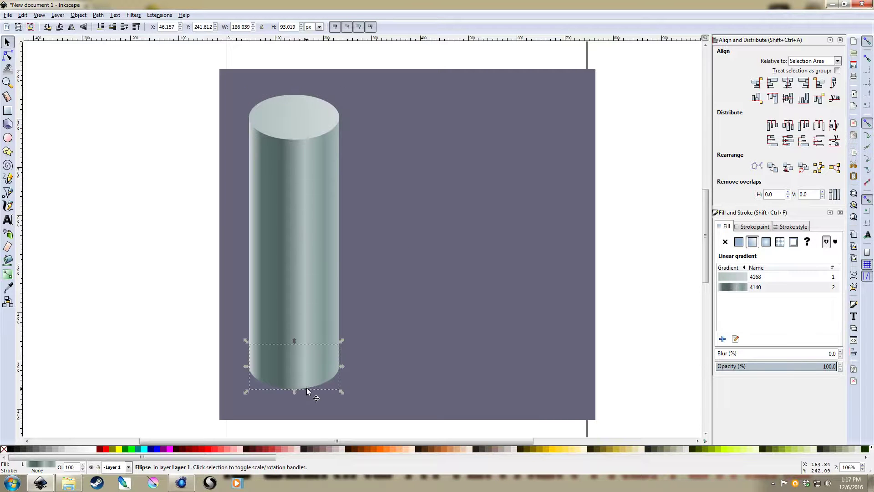
pyautogui.press('Delete')
pyautogui.moveTo(319, 232)
pyautogui.mouseDown()
pyautogui.moveTo(330, 262)
pyautogui.moveTo(318, 223)
pyautogui.moveTo(319, 232)
pyautogui.mouseUp()
pyautogui.click(162, 184)
# - Reseat the top ellipse flush on the body's upper end
pyautogui.moveTo(295, 122); pyautogui.dragTo(444, 195)
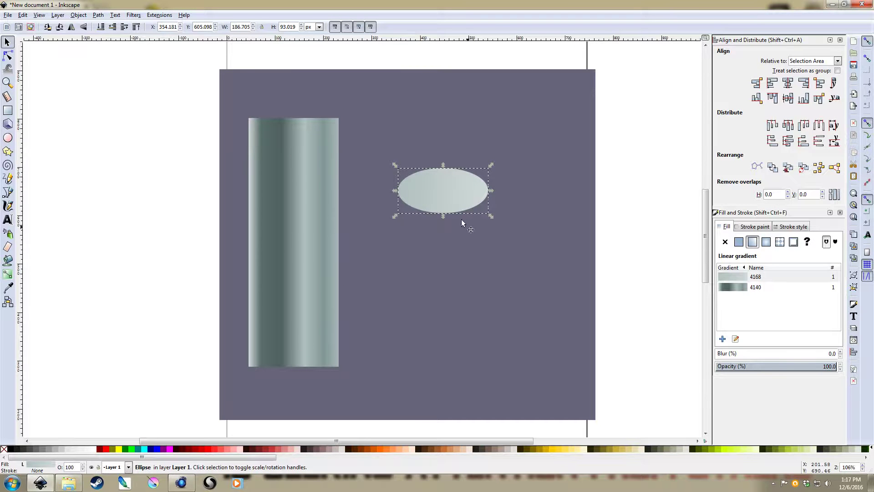
pyautogui.moveTo(448, 191); pyautogui.dragTo(296, 110)
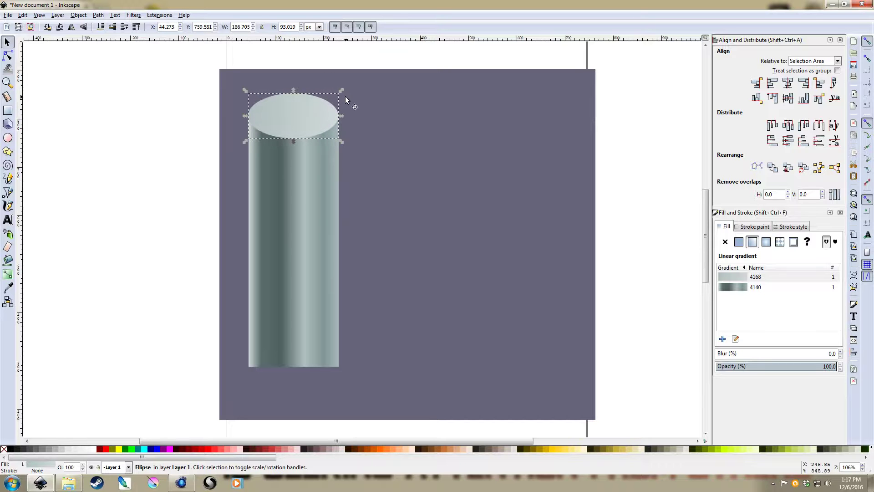
pyautogui.click(128, 122)
pyautogui.scroll(4, 352, 103)
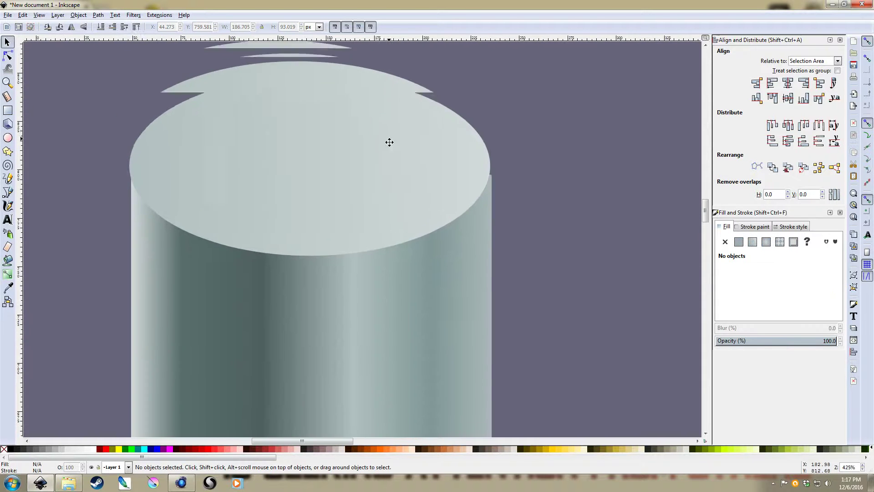
pyautogui.click(393, 148)
pyautogui.moveTo(396, 152); pyautogui.dragTo(395, 154)
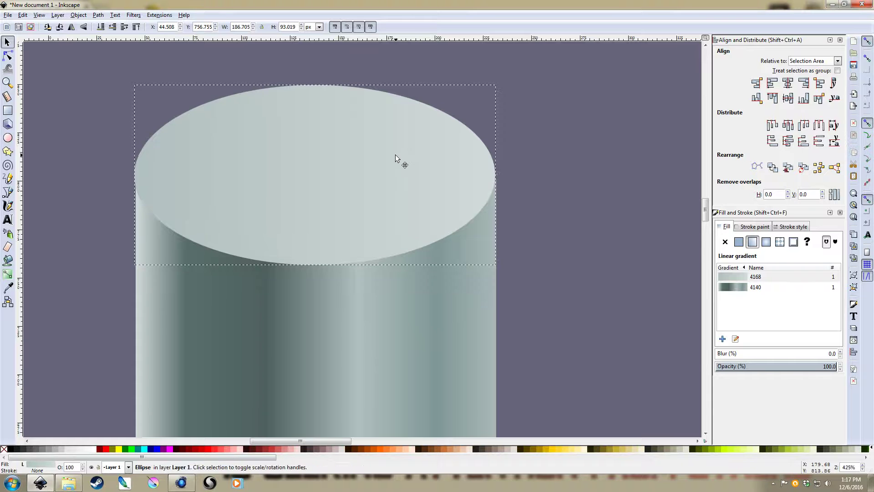
pyautogui.scroll(-3, 394, 155)
pyautogui.click(523, 303)
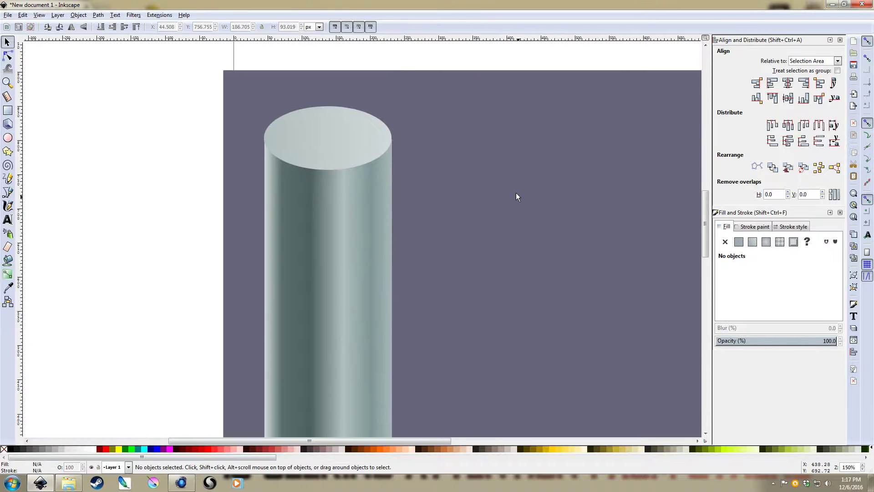
# - Draw a rectangle right of the cylinder and darken it to grey-green with L 91
pyautogui.press('r')
pyautogui.moveTo(477, 160); pyautogui.dragTo(661, 366)
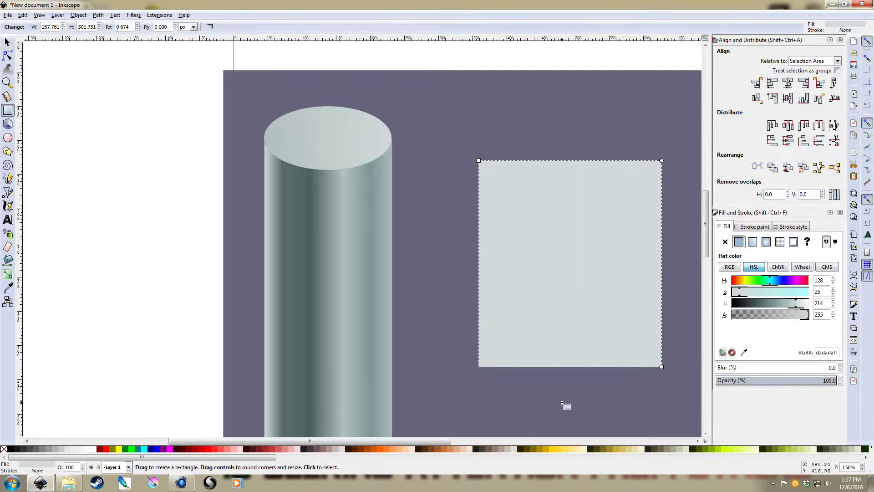
pyautogui.click(761, 301)
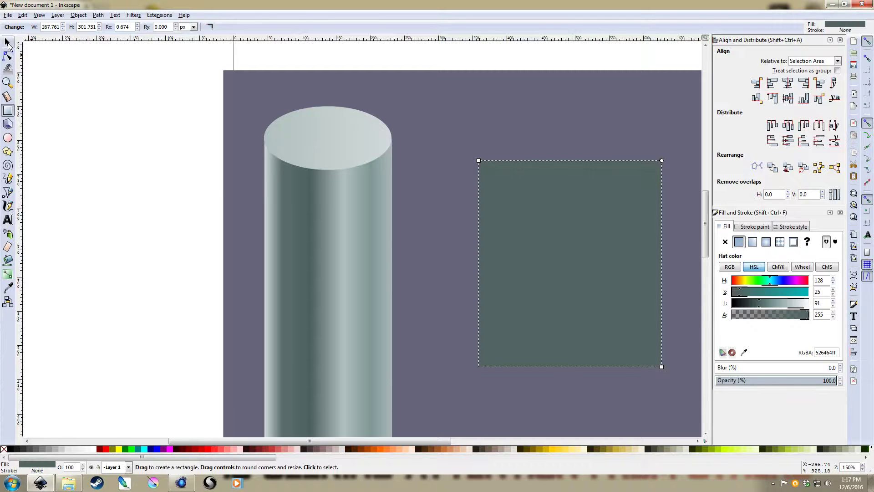
pyautogui.click(7, 42)
# - Move the ellipse near the rectangle's top, duplicate it, and cut it out with Path > Difference
pyautogui.click(333, 139)
pyautogui.moveTo(335, 143); pyautogui.dragTo(498, 185)
pyautogui.press('Home')
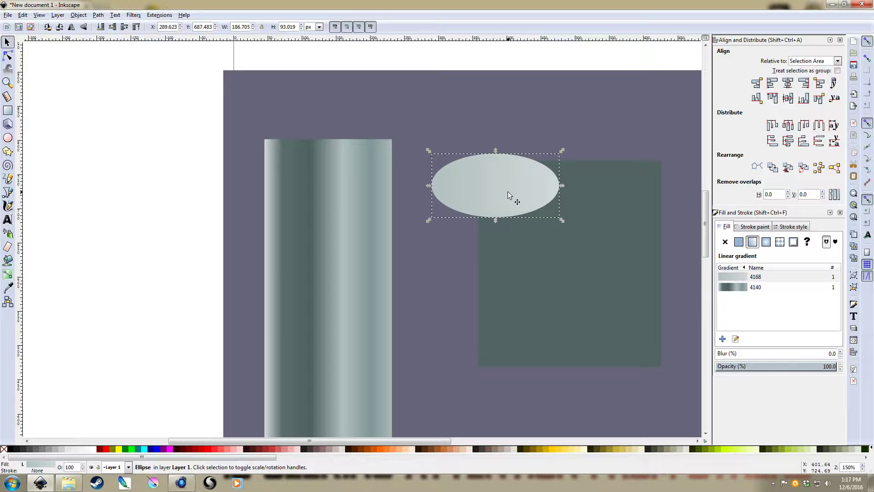
pyautogui.moveTo(494, 187); pyautogui.dragTo(573, 118)
pyautogui.hotkey('ctrl', 'd')
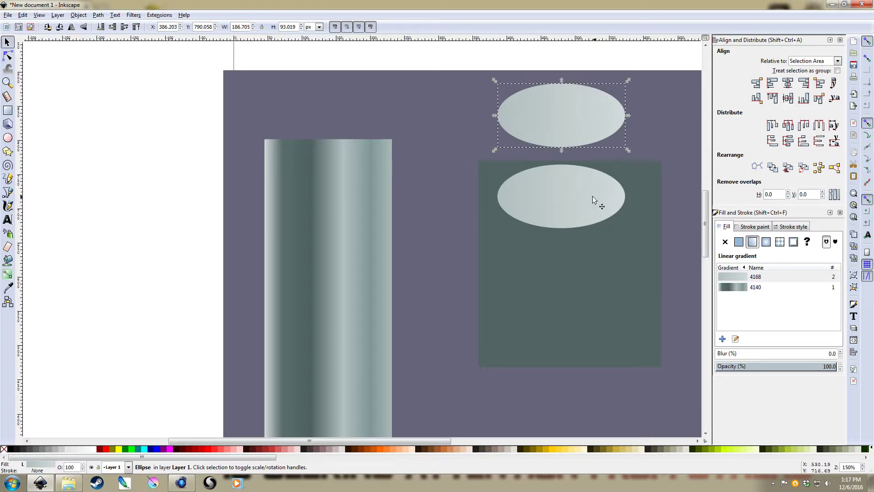
pyautogui.moveTo(559, 195); pyautogui.dragTo(570, 193)
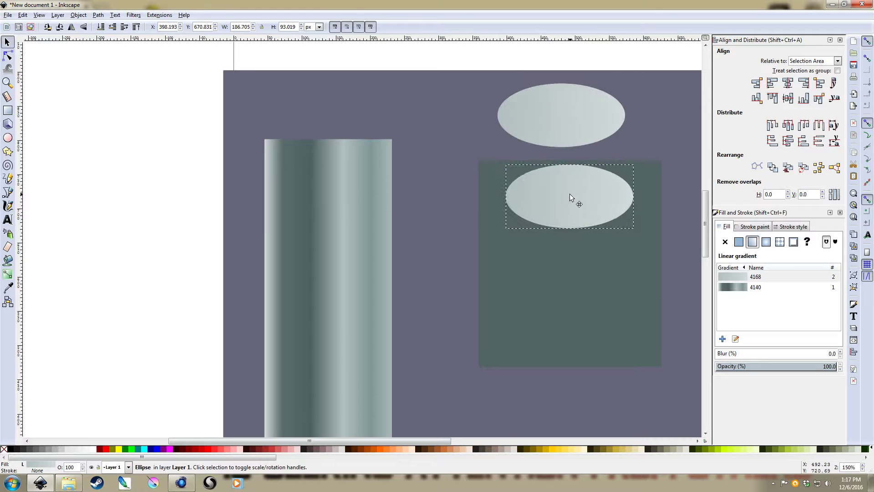
pyautogui.keyDown('shift'); pyautogui.click(606, 282); pyautogui.keyUp('shift')
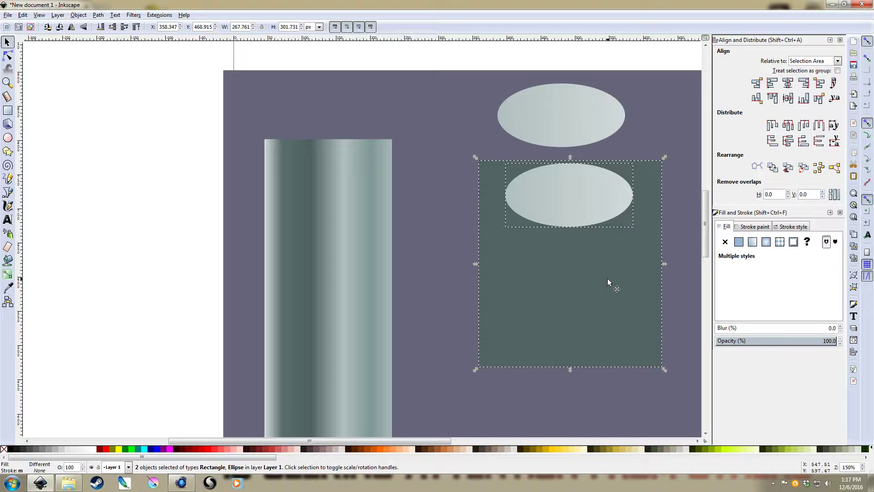
pyautogui.hotkey('ctrl', '-')
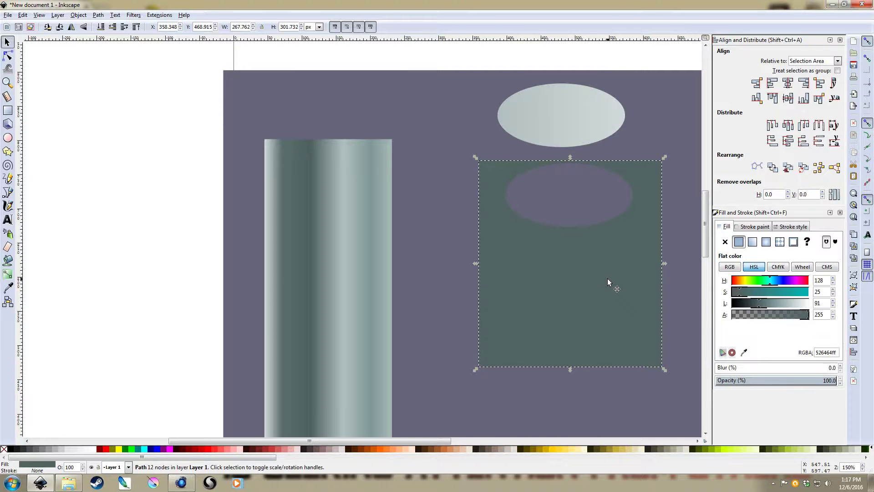
pyautogui.click(600, 173)
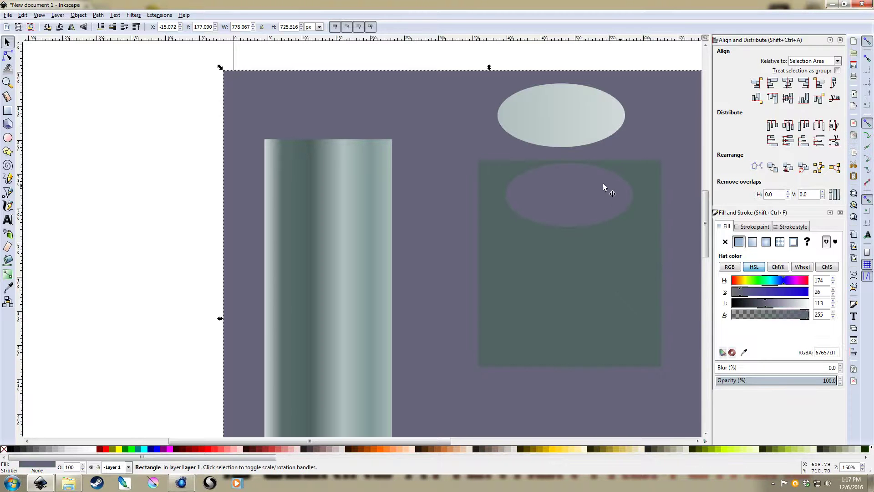
# - Darken the purple background rectangle's colour
pyautogui.click(748, 301)
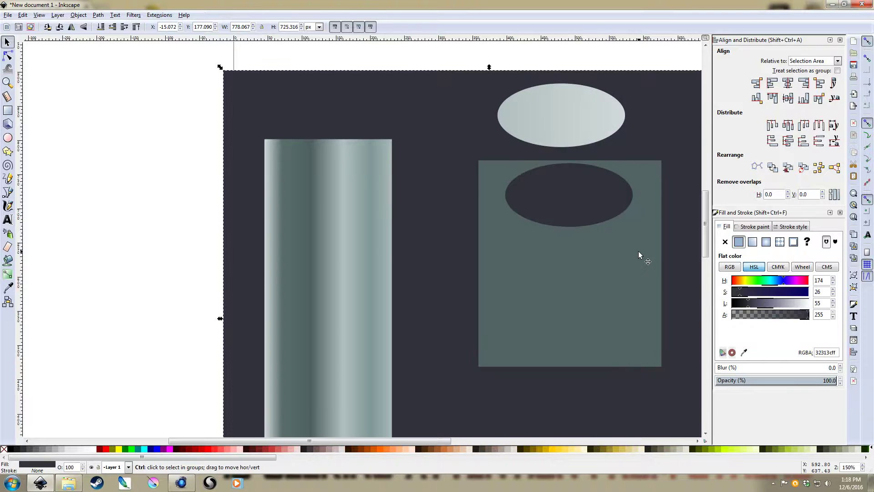
pyautogui.keyDown('ctrl'); pyautogui.scroll(-2, 638, 250); pyautogui.keyUp('ctrl')
pyautogui.keyDown('ctrl'); pyautogui.scroll(2, 604, 212); pyautogui.keyUp('ctrl')
# - Subtract a rectangle from the arched piece's lower part and move the thin band onto the column top
pyautogui.press('r')
pyautogui.moveTo(641, 383)
pyautogui.mouseDown()
pyautogui.moveTo(419, 244)
pyautogui.moveTo(427, 190)
pyautogui.mouseUp()
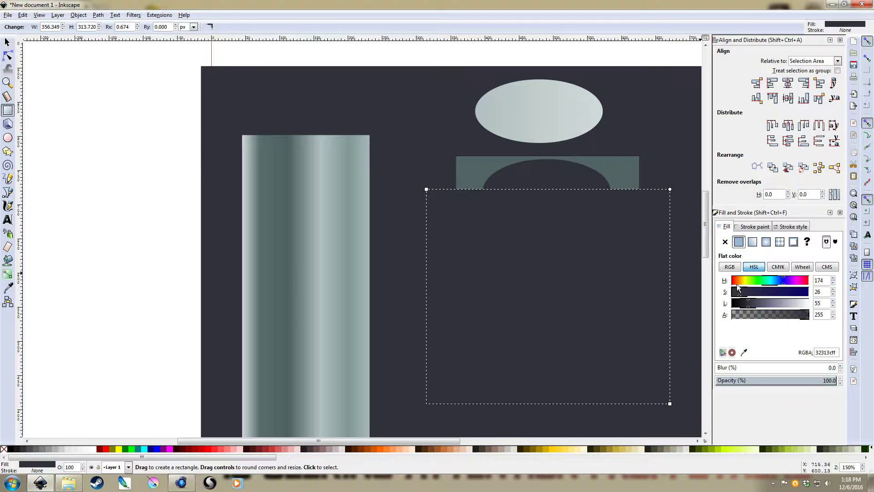
pyautogui.press('s')
pyautogui.moveTo(579, 273); pyautogui.dragTo(579, 268)
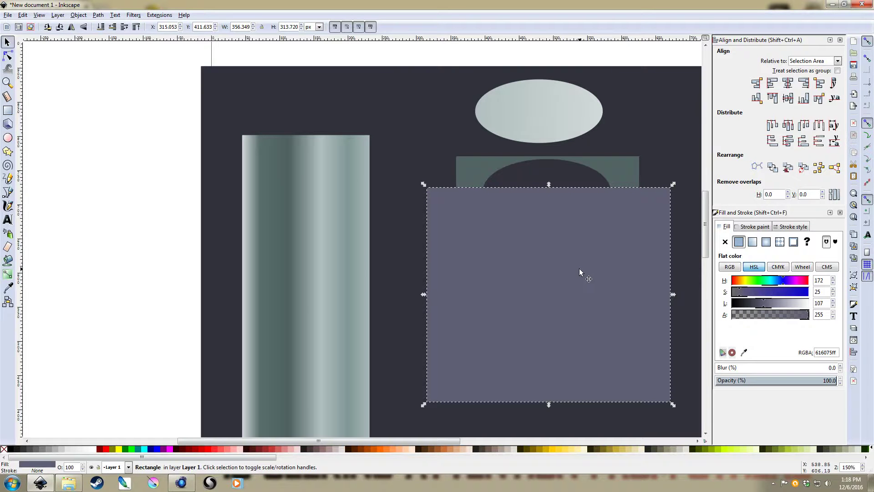
pyautogui.keyDown('shift'); pyautogui.click(627, 168); pyautogui.keyUp('shift')
pyautogui.hotkey('ctrl', '-')
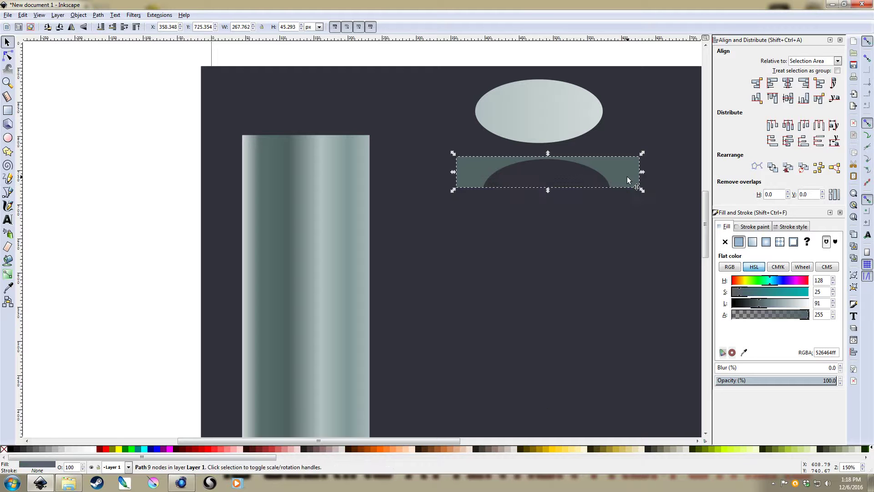
pyautogui.moveTo(626, 176); pyautogui.dragTo(383, 153)
# - Widen the band slightly and cut it from the column to round its top
pyautogui.scroll(3, 278, 155)
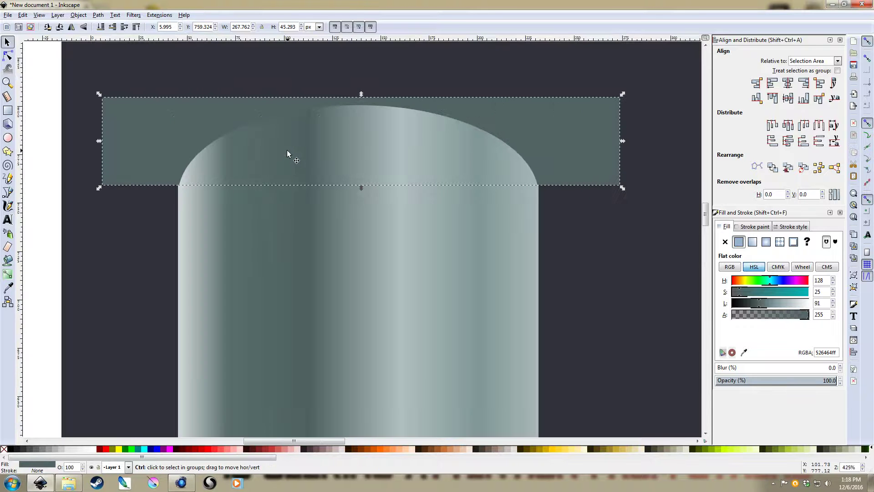
pyautogui.moveTo(624, 139); pyautogui.dragTo(624, 140)
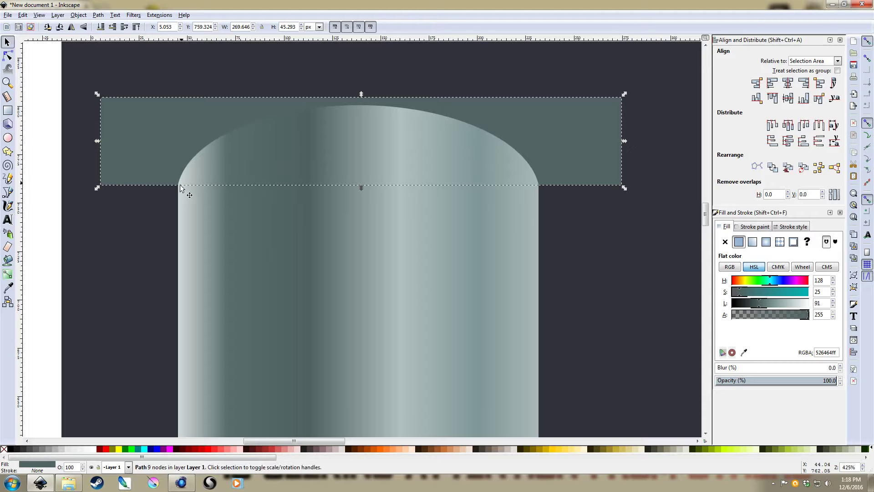
pyautogui.press('shift')
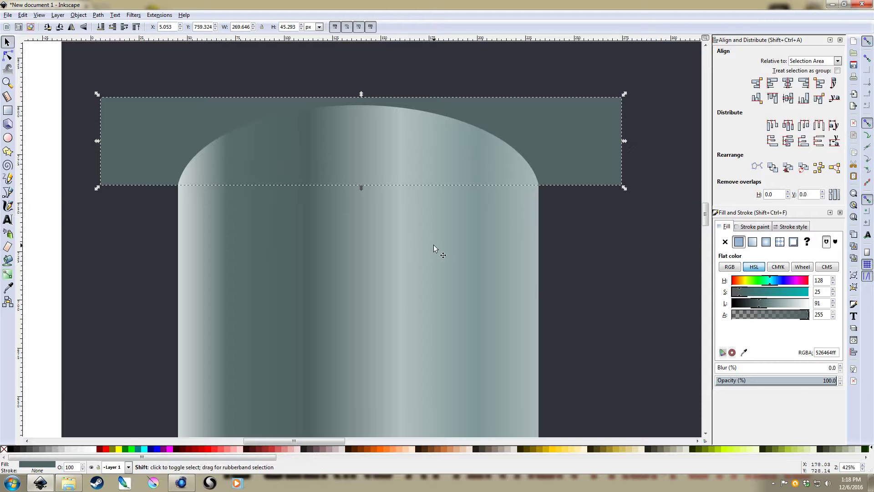
pyautogui.keyDown('shift'); pyautogui.click(434, 241); pyautogui.keyUp('shift')
pyautogui.scroll(-4, 440, 248)
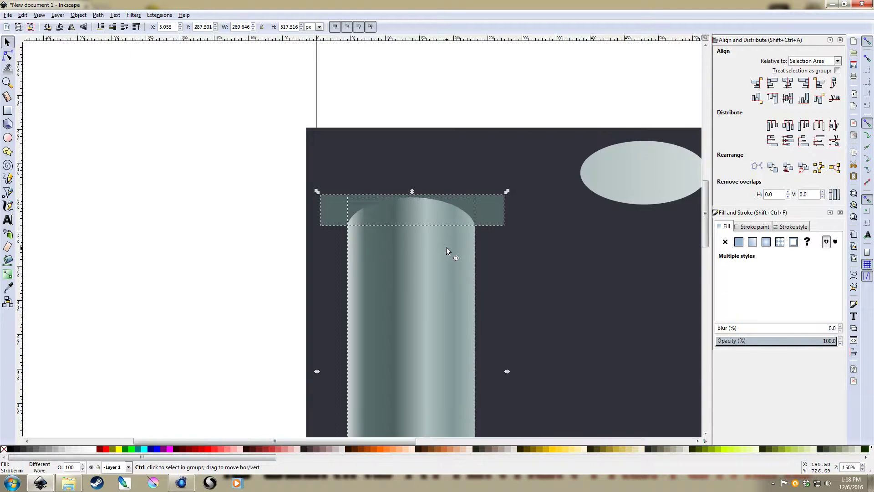
pyautogui.press('ctrl')
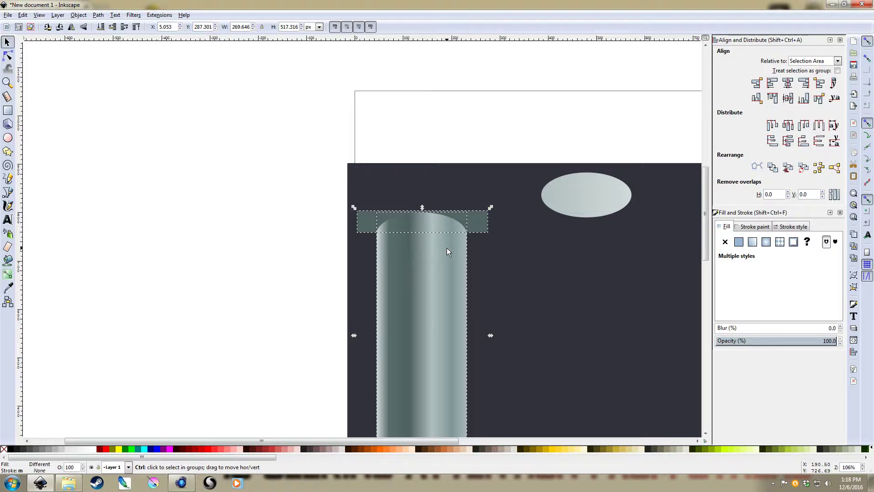
pyautogui.hotkey('ctrl', '/')
pyautogui.press('Escape')
# - Rotate the column 180° so its rounded end sits at the bottom
pyautogui.scroll(-4, 424, 135)
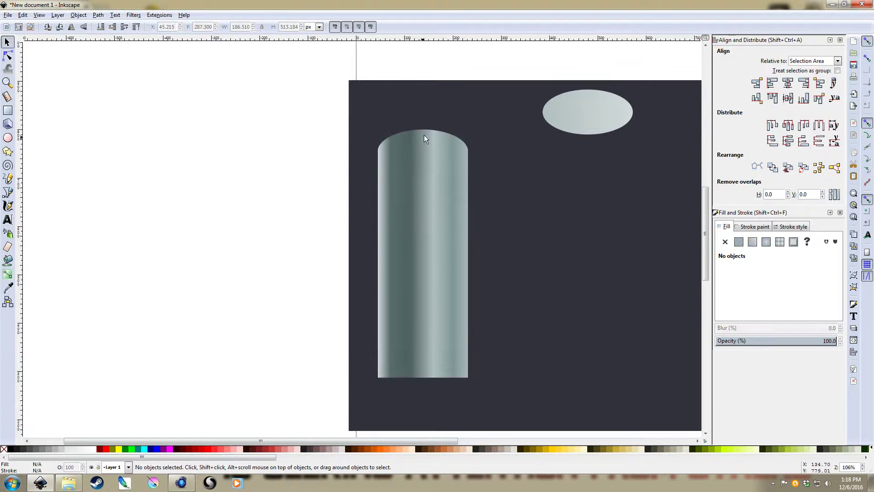
pyautogui.click(423, 187)
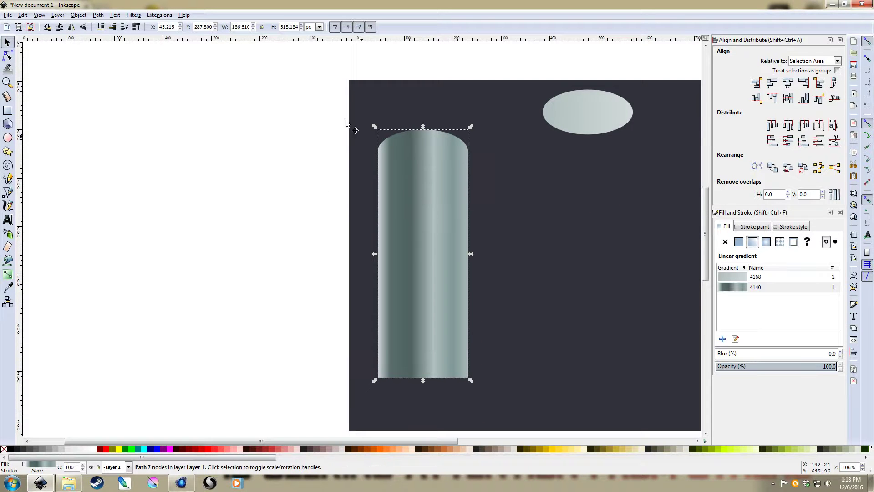
pyautogui.doubleClick(59, 26)
pyautogui.press('Escape')
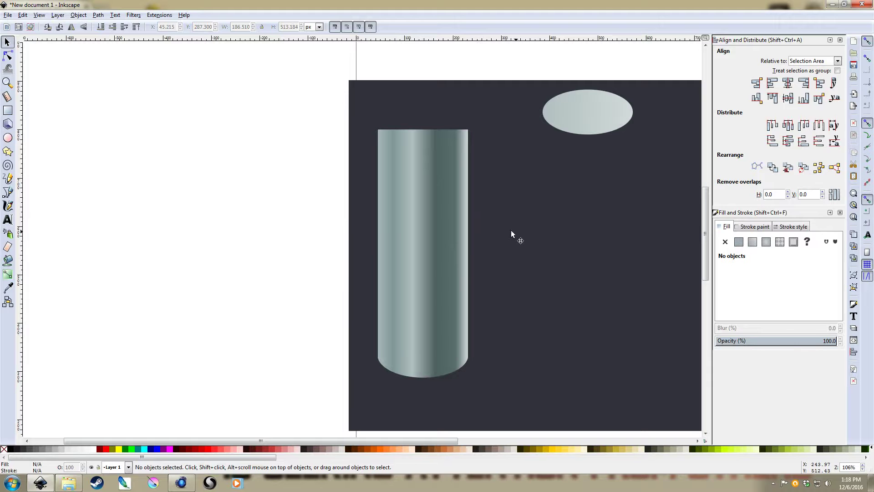
pyautogui.click(424, 238)
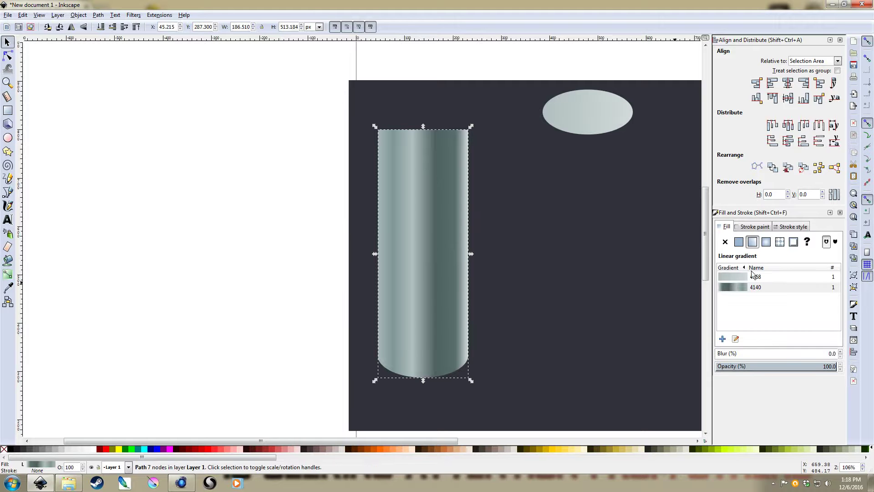
# - Re-shade the column gradient: lighten the left stop to aab9b9ff, darken middle and right stops to 485858ff/394646ff
pyautogui.press('g')
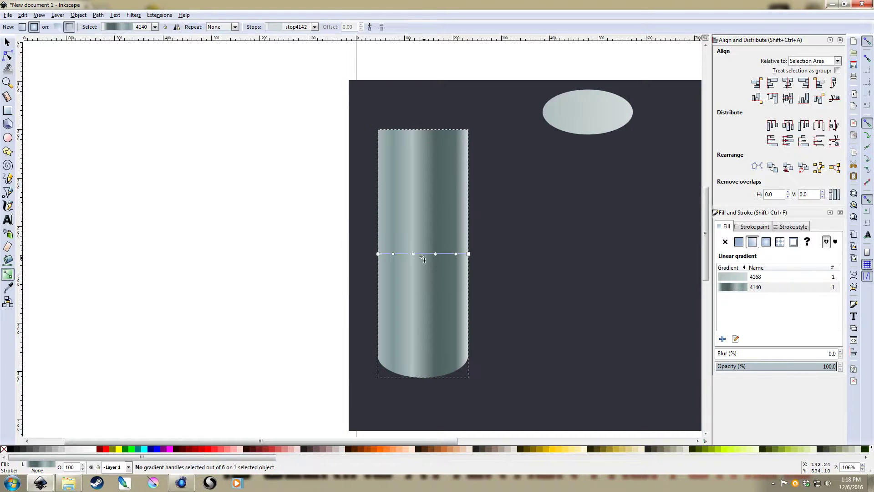
pyautogui.click(412, 254)
pyautogui.click(756, 303)
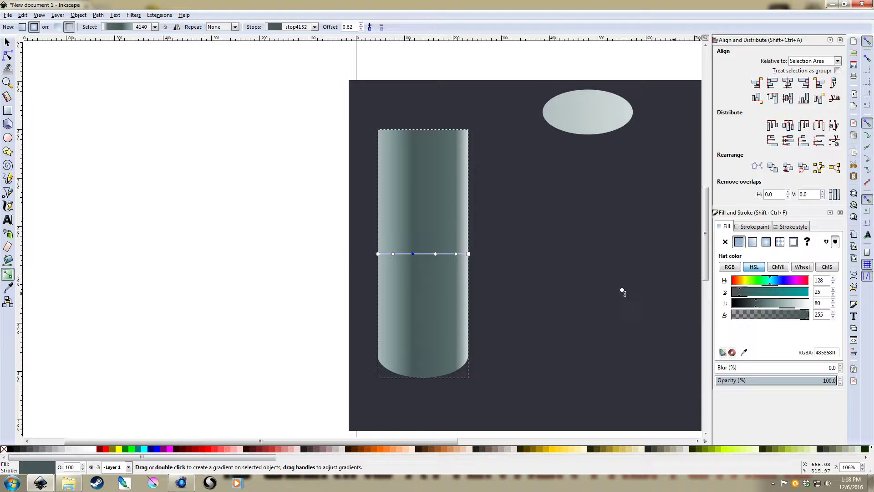
pyautogui.click(393, 254)
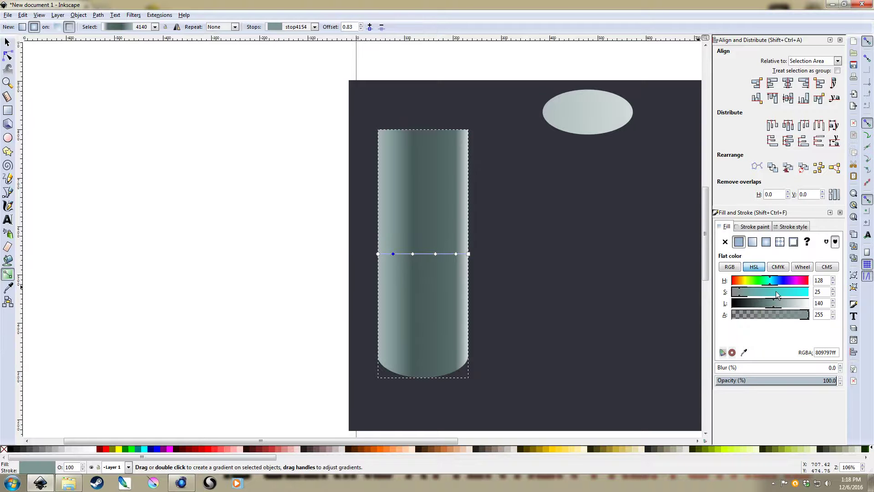
pyautogui.click(784, 303)
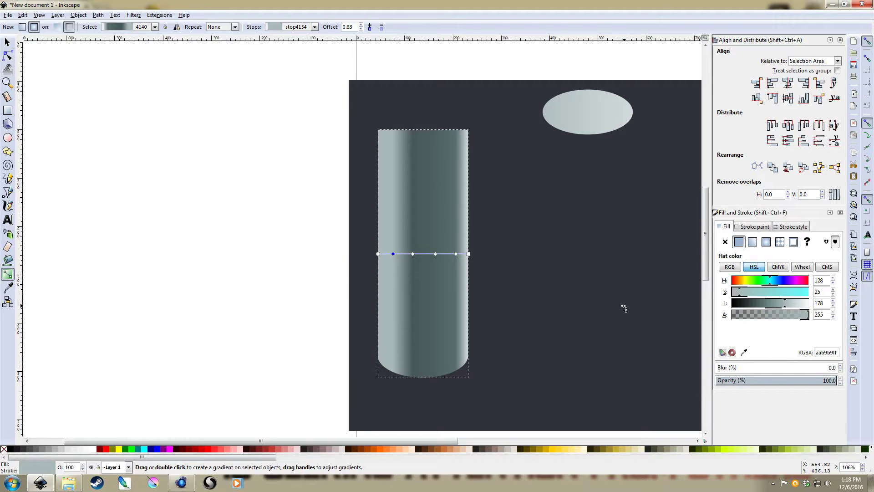
pyautogui.click(456, 253)
pyautogui.click(761, 303)
pyautogui.click(752, 302)
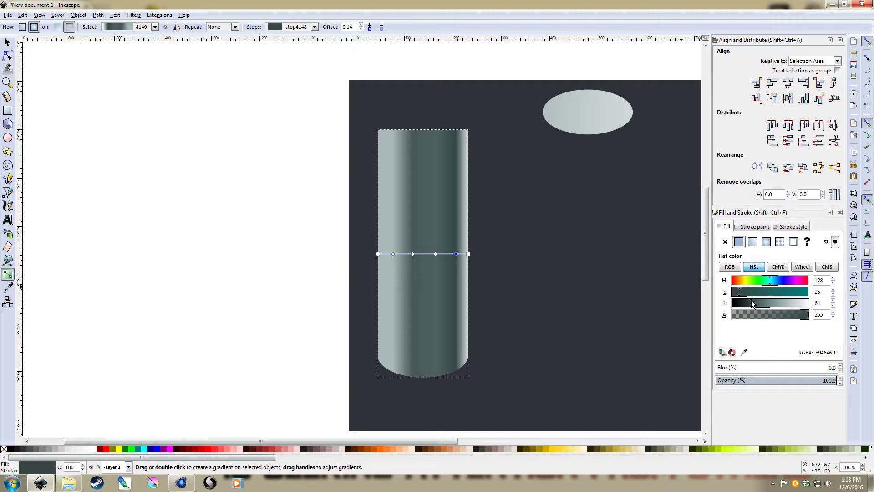
pyautogui.press('s')
pyautogui.press('Escape')
# - Move the pale ellipse onto the top of the column
pyautogui.click(600, 112)
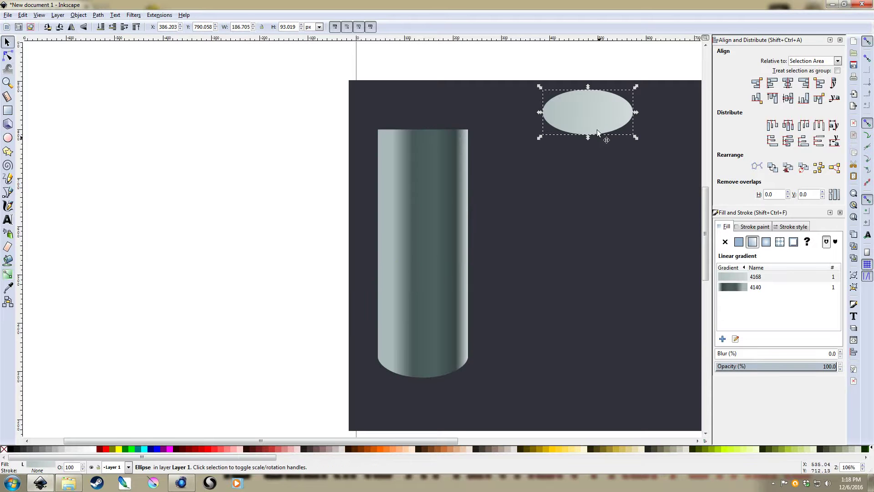
pyautogui.moveTo(596, 129); pyautogui.dragTo(430, 142)
pyautogui.press('Escape')
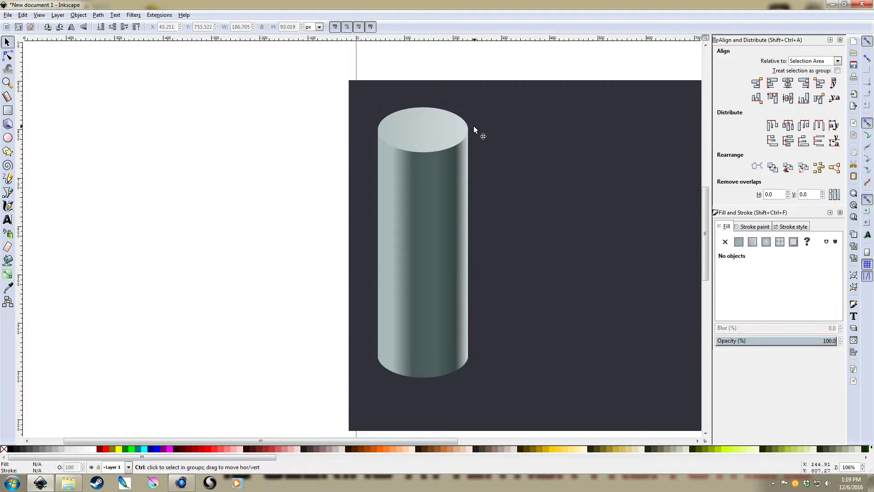
pyautogui.keyDown('ctrl'); pyautogui.scroll(1, 473, 126); pyautogui.keyUp('ctrl')
pyautogui.keyDown('ctrl'); pyautogui.scroll(-1, 453, 154); pyautogui.keyUp('ctrl')
pyautogui.scroll(-5, 536, 217)
pyautogui.scroll(5, 537, 191)
pyautogui.hscroll(-3, 540, 247)
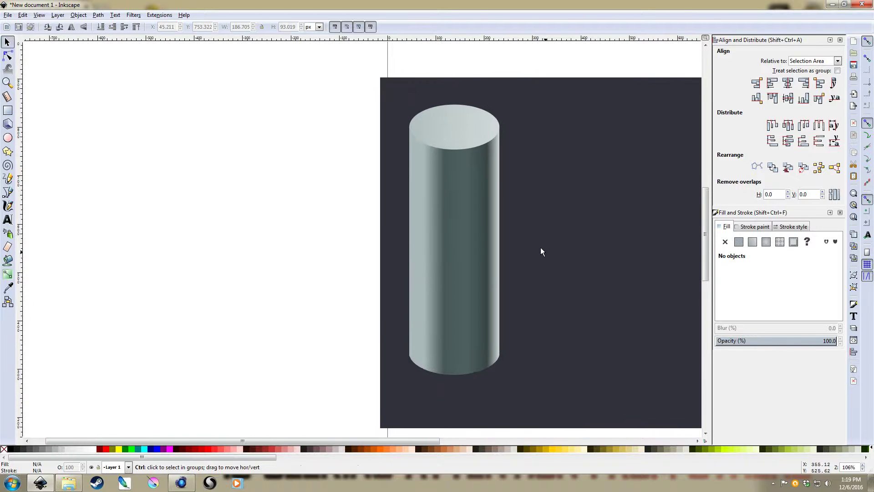
# - Check the stacking by pulling the cylinder body aside, then undo the move
pyautogui.press('Tab')
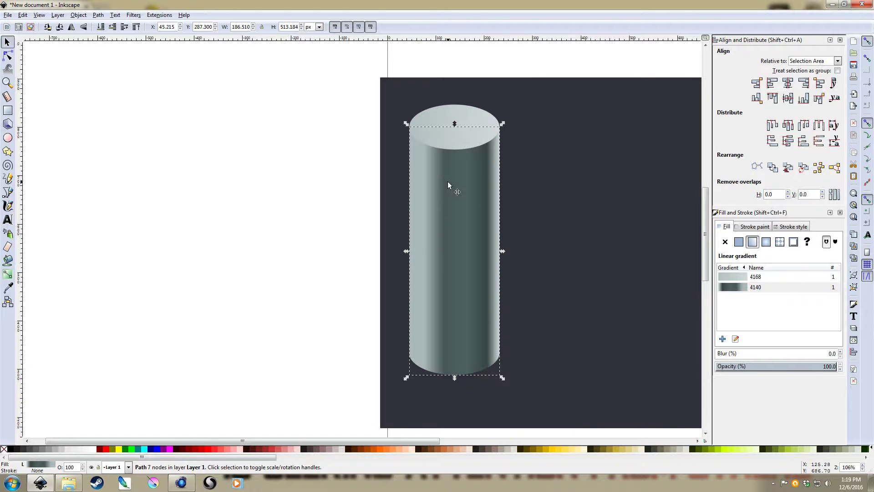
pyautogui.moveTo(464, 242); pyautogui.dragTo(589, 232)
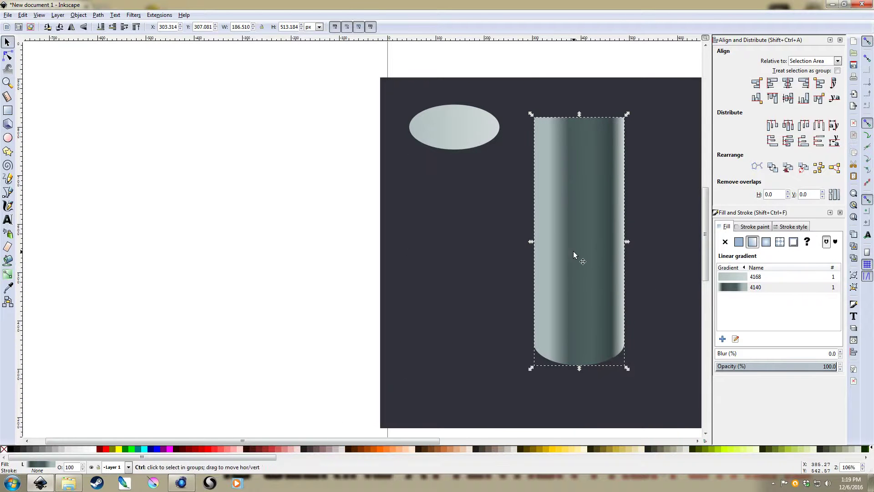
pyautogui.hotkey('ctrl', 'z')
pyautogui.click(217, 209)
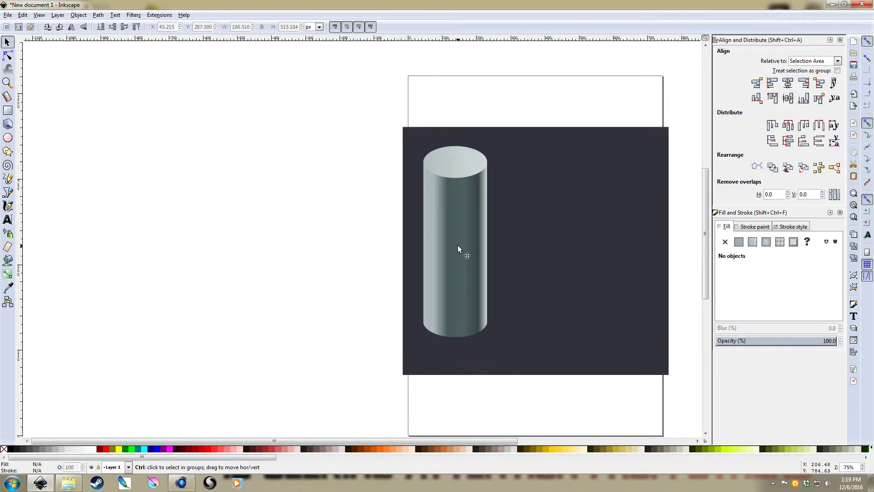
pyautogui.click(473, 197)
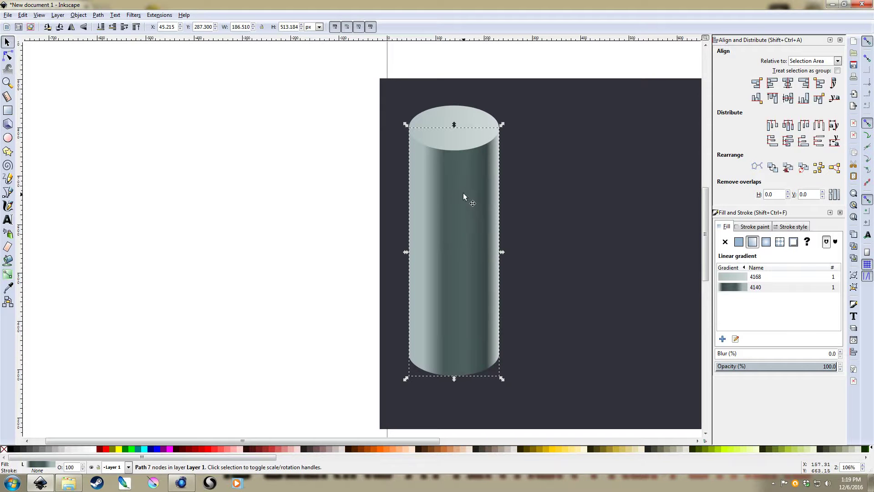
pyautogui.click(515, 236)
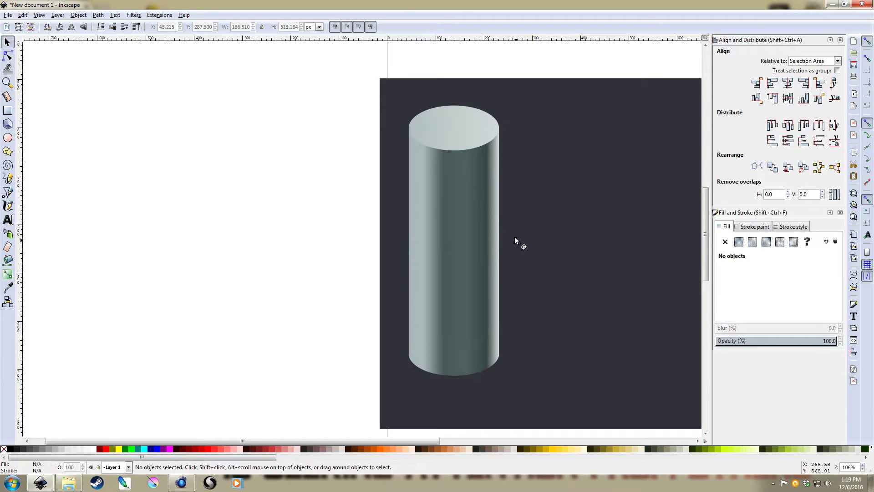
pyautogui.click(503, 260)
pyautogui.click(307, 261)
pyautogui.scroll(1, 520, 288)
pyautogui.scroll(-1, 509, 265)
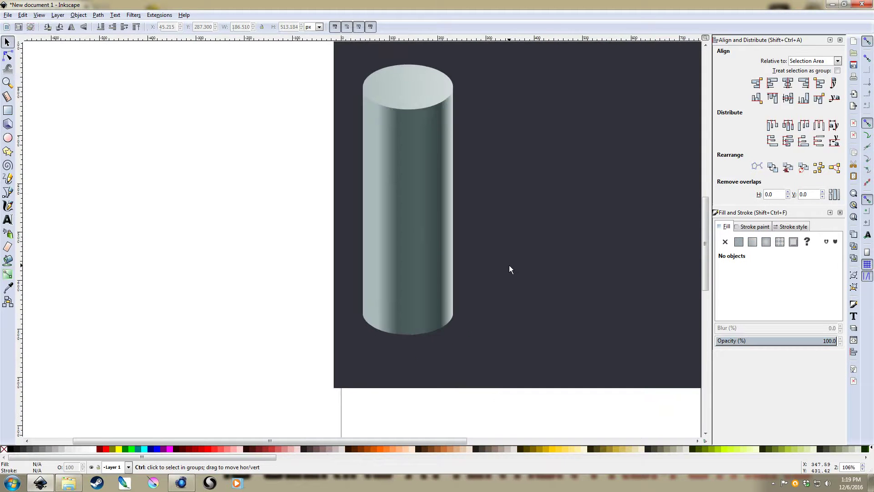
pyautogui.scroll(-2, 568, 277)
# - Draw a diagonal shadow shape from the cylinder's base and raise it above the background
pyautogui.press('b')
pyautogui.click(333, 277)
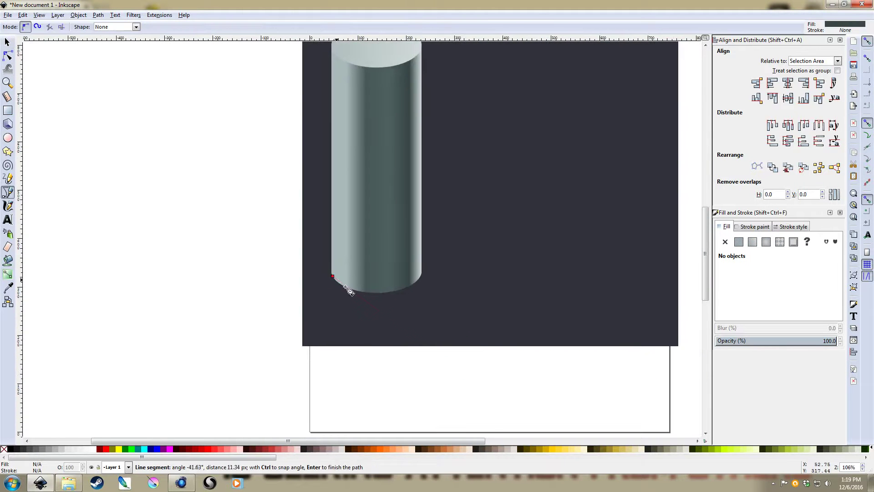
pyautogui.click(502, 402)
pyautogui.click(563, 373)
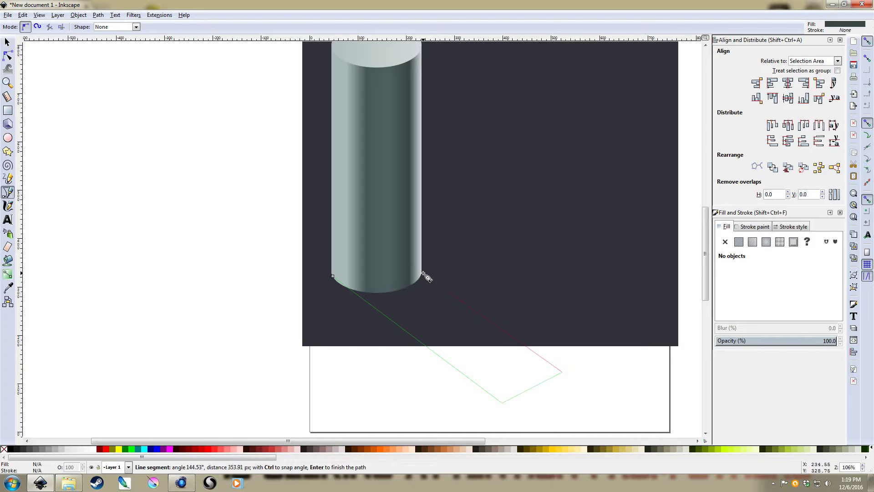
pyautogui.doubleClick(430, 273)
pyautogui.press('s')
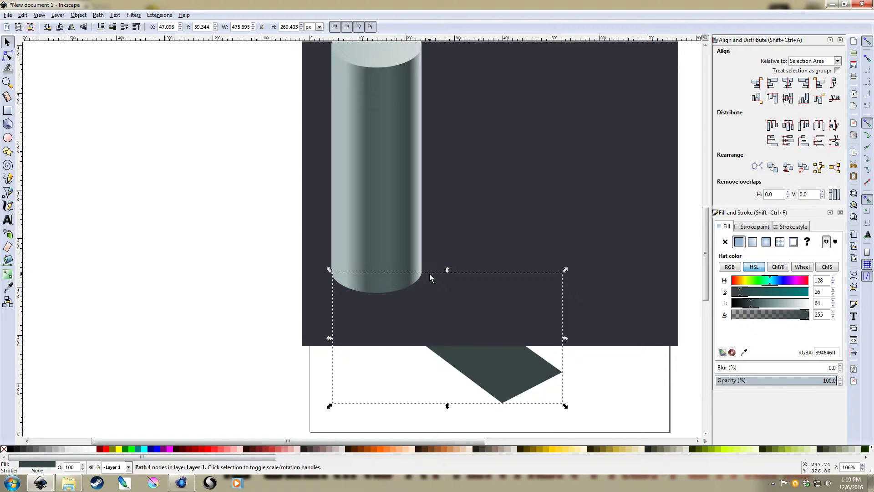
pyautogui.press('pageup')
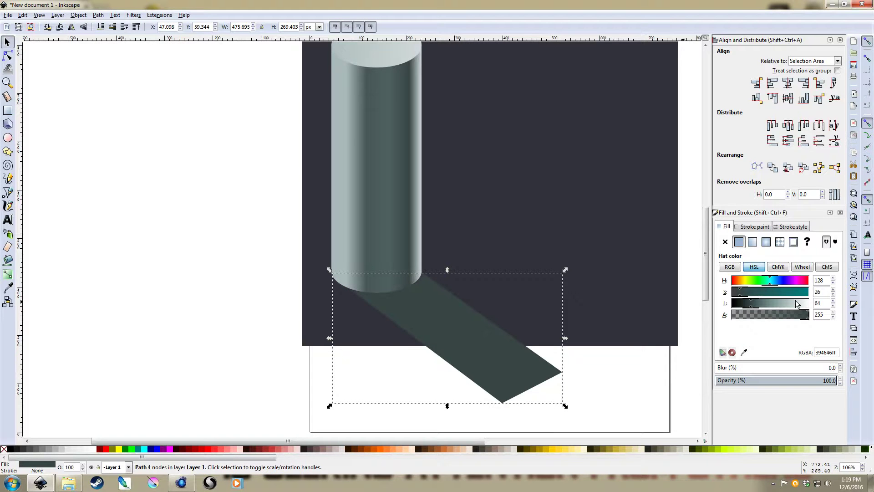
# - Give the shadow a dark bluish-grey linear gradient that fades out away from the cylinder
pyautogui.click(785, 280)
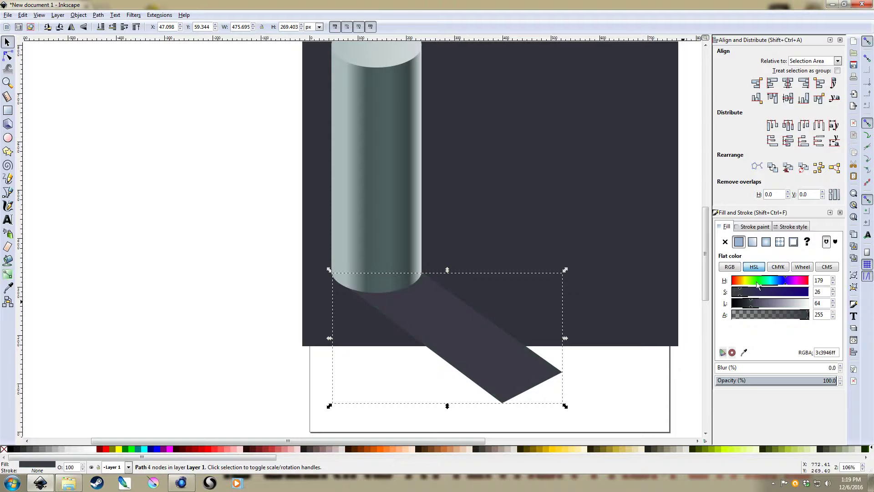
pyautogui.click(752, 242)
pyautogui.press('g')
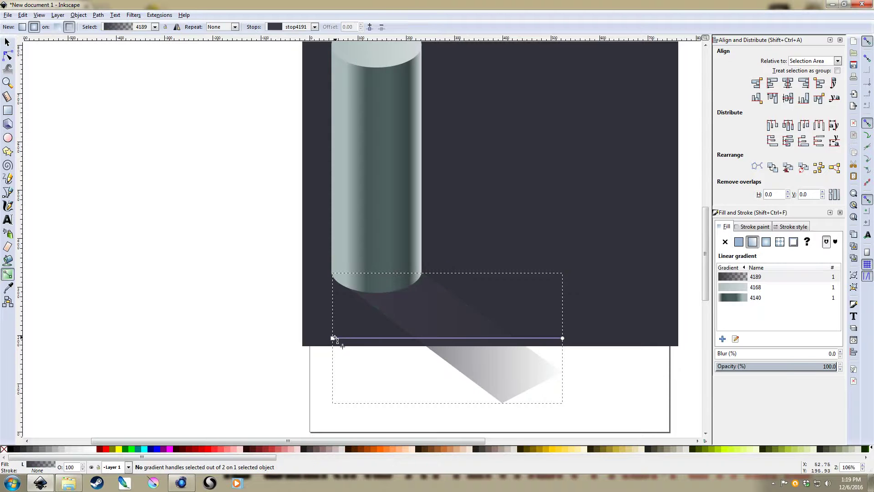
pyautogui.moveTo(334, 338); pyautogui.dragTo(395, 294)
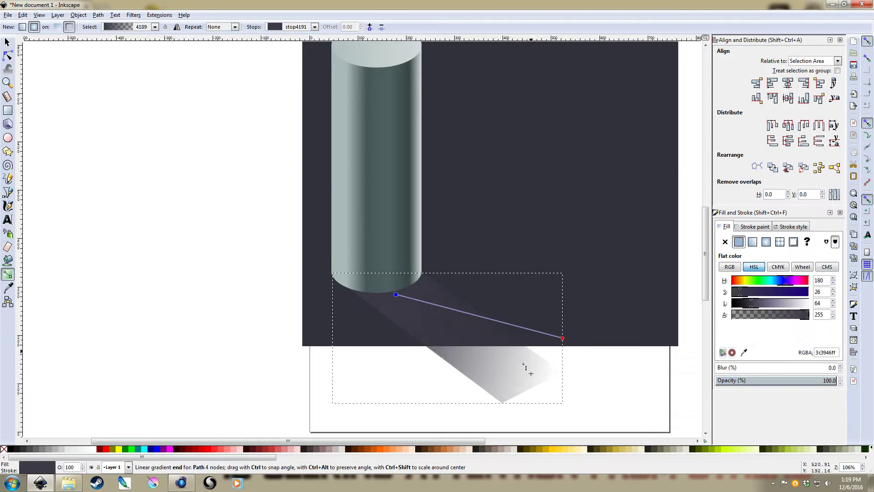
pyautogui.moveTo(523, 365); pyautogui.dragTo(514, 367)
pyautogui.press('s')
# - Lighten the dark background rectangle to a muted purple with HSL lightness 103
pyautogui.click(615, 287)
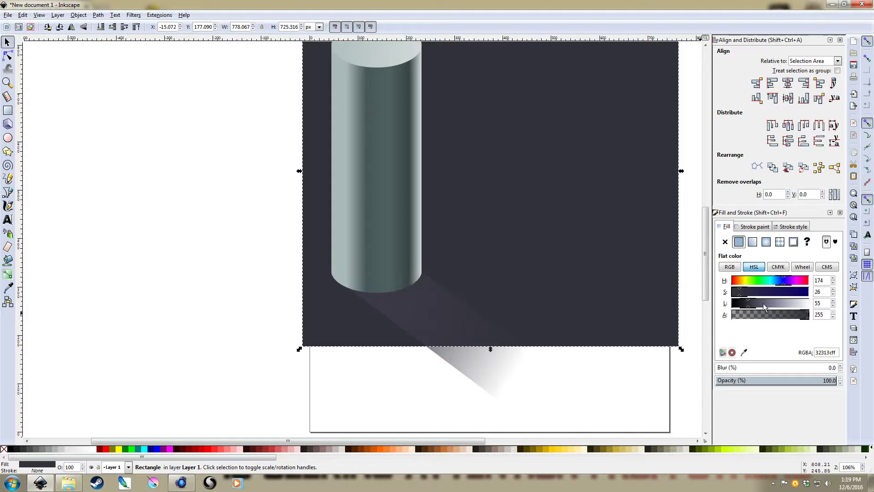
pyautogui.click(763, 303)
pyautogui.click(149, 231)
pyautogui.keyDown('ctrl'); pyautogui.scroll(-2, 273, 223); pyautogui.keyUp('ctrl')
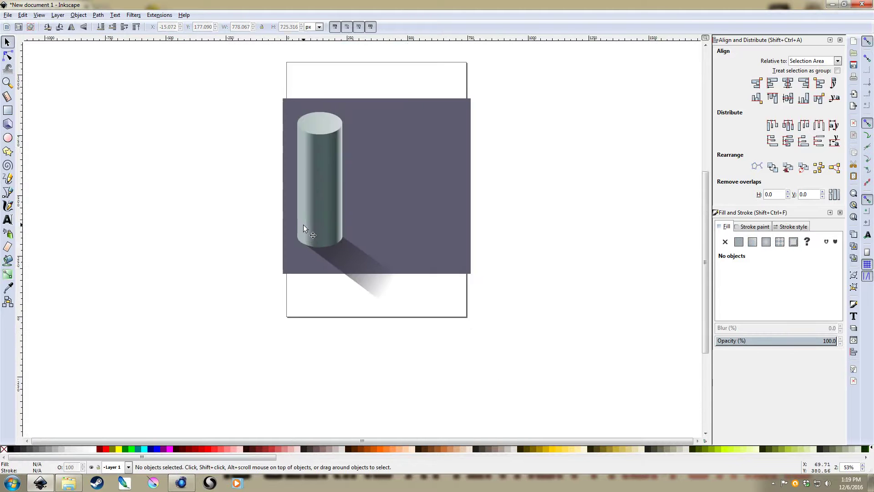
pyautogui.keyDown('ctrl'); pyautogui.scroll(2, 351, 269); pyautogui.keyUp('ctrl')
pyautogui.scroll(3, 357, 270)
pyautogui.hscroll(-4, 398, 336)
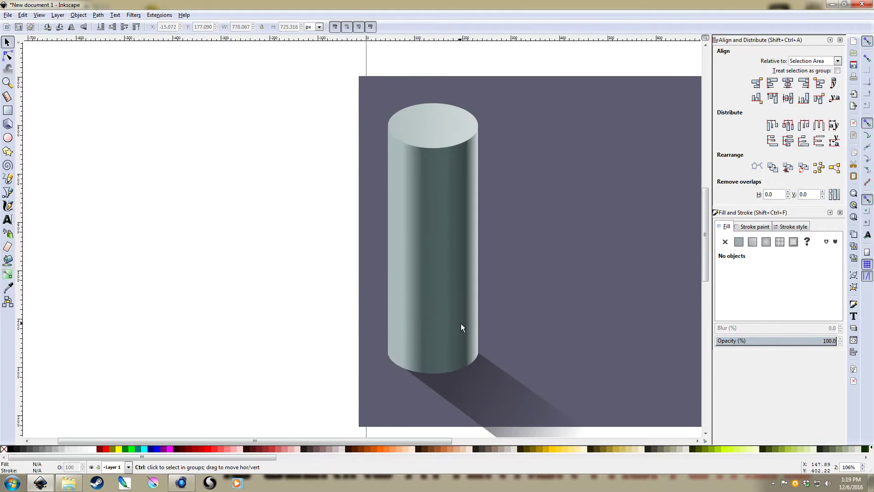
pyautogui.scroll(-3, 461, 327)
pyautogui.hscroll(5, 371, 267)
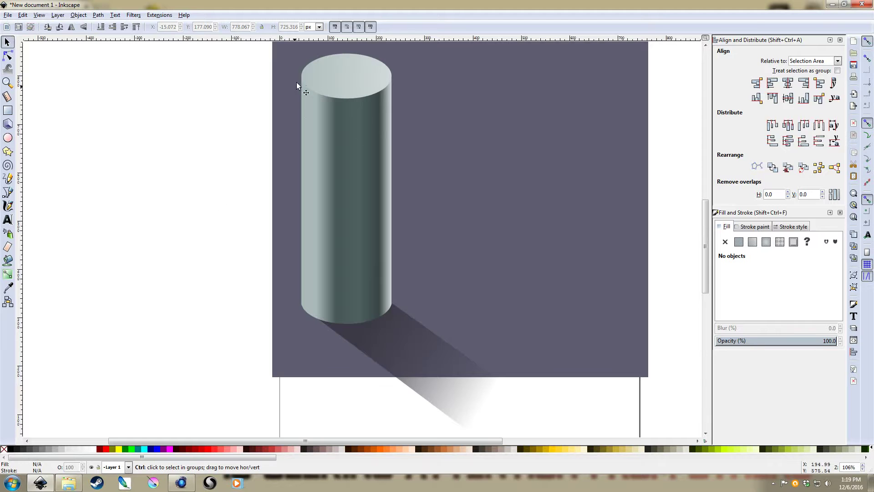
pyautogui.keyDown('ctrl'); pyautogui.scroll(3, 362, 90); pyautogui.keyUp('ctrl')
pyautogui.keyDown('ctrl'); pyautogui.scroll(2, 446, 256); pyautogui.keyUp('ctrl')
pyautogui.click(441, 225)
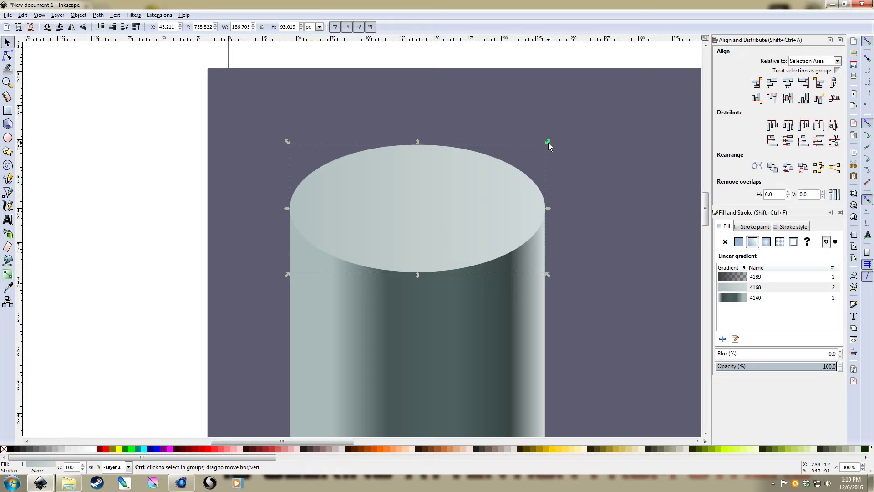
pyautogui.moveTo(548, 144); pyautogui.dragTo(544, 143)
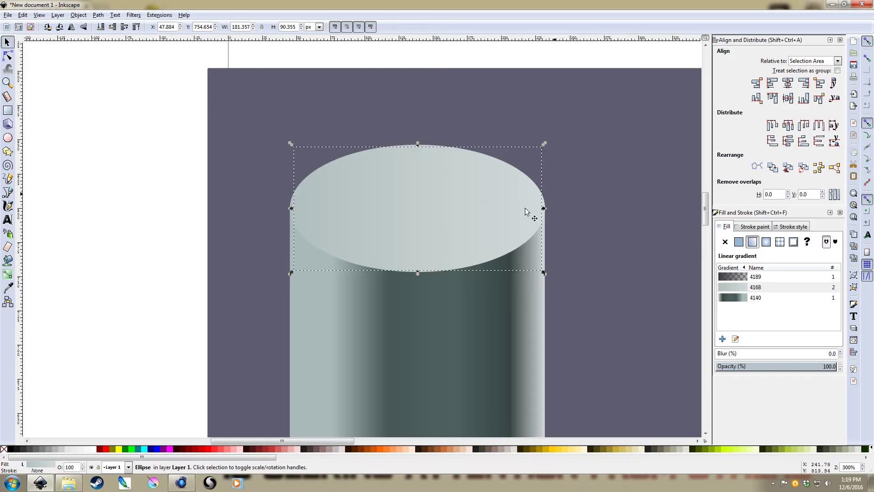
pyautogui.click(738, 241)
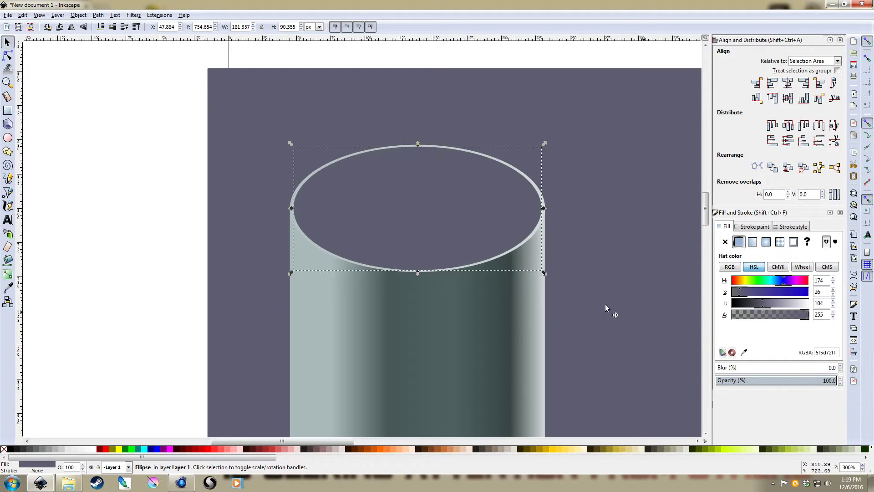
pyautogui.moveTo(544, 144); pyautogui.dragTo(534, 148)
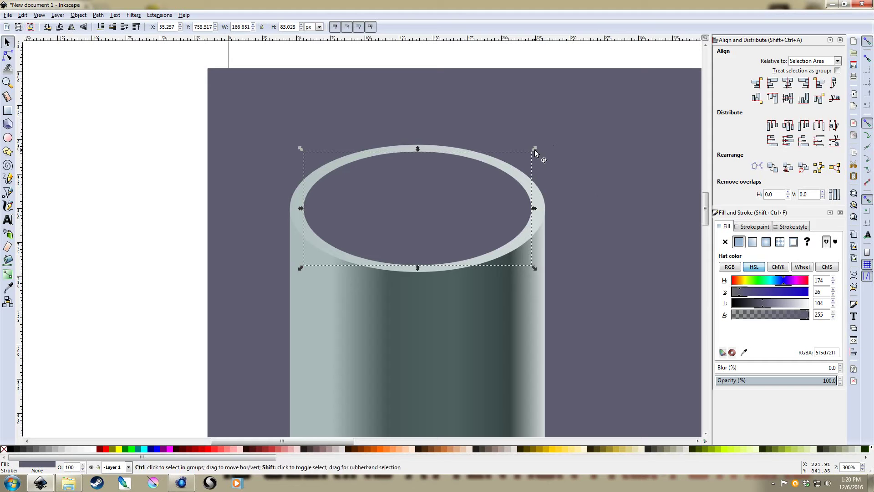
pyautogui.click(750, 305)
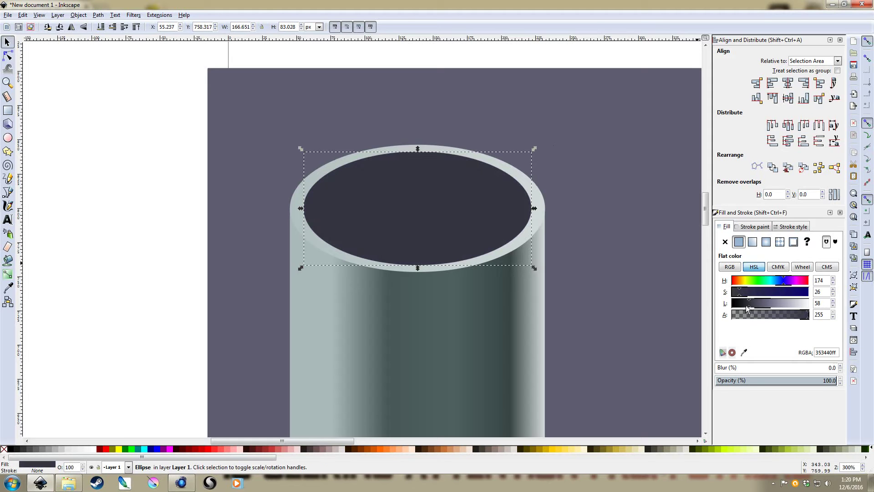
pyautogui.click(754, 241)
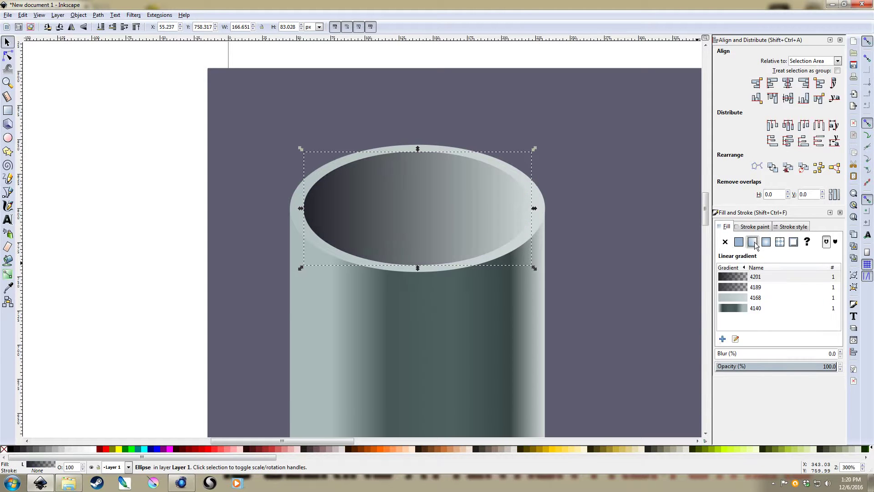
pyautogui.click(125, 246)
pyautogui.scroll(-3, 347, 313)
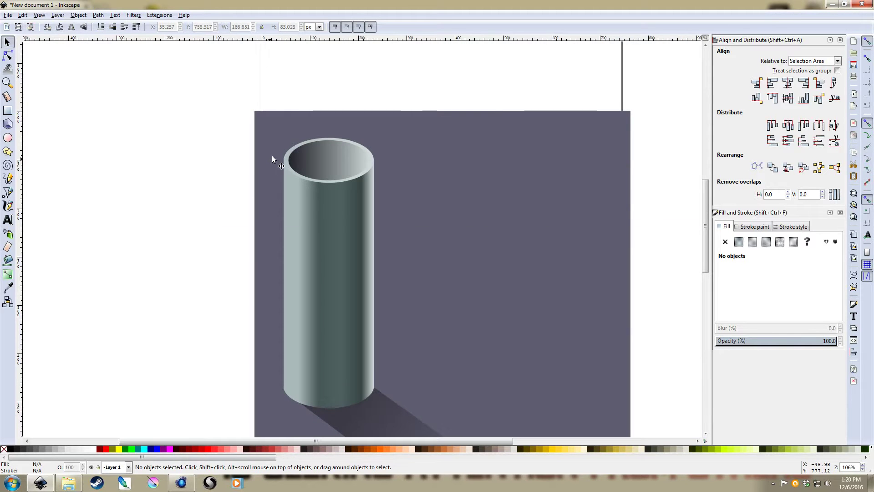
pyautogui.scroll(3, 264, 162)
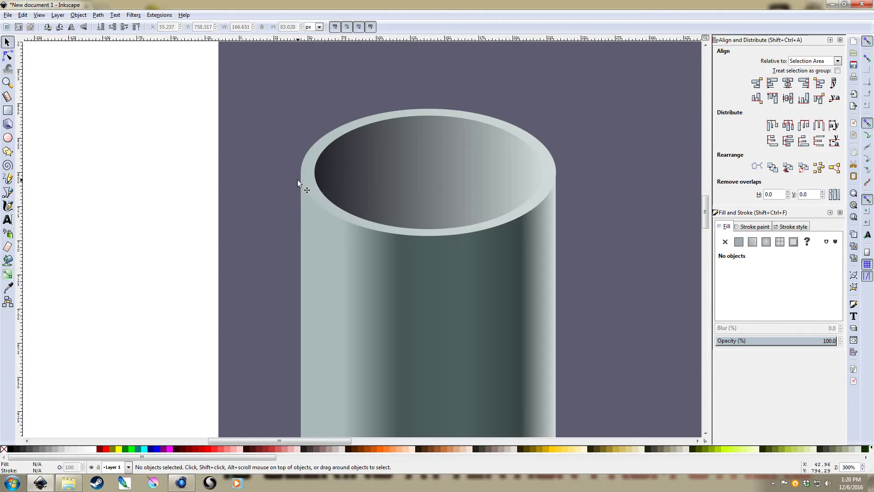
pyautogui.click(419, 183)
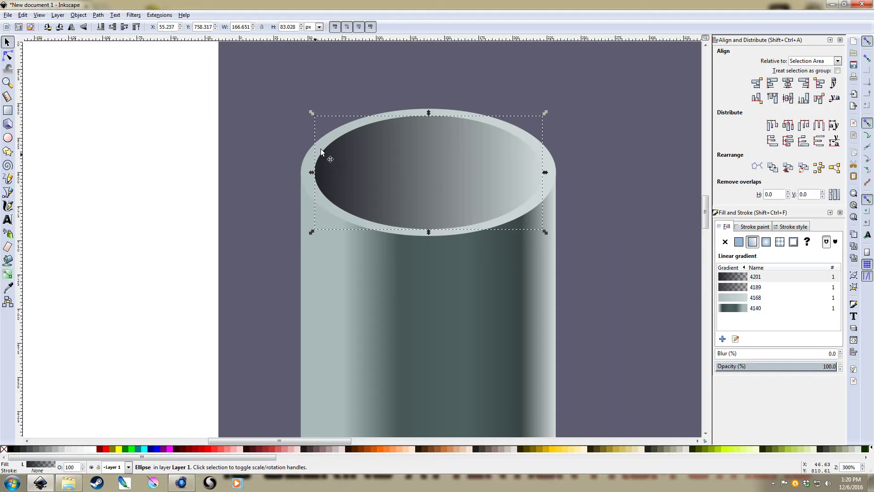
pyautogui.press('Delete')
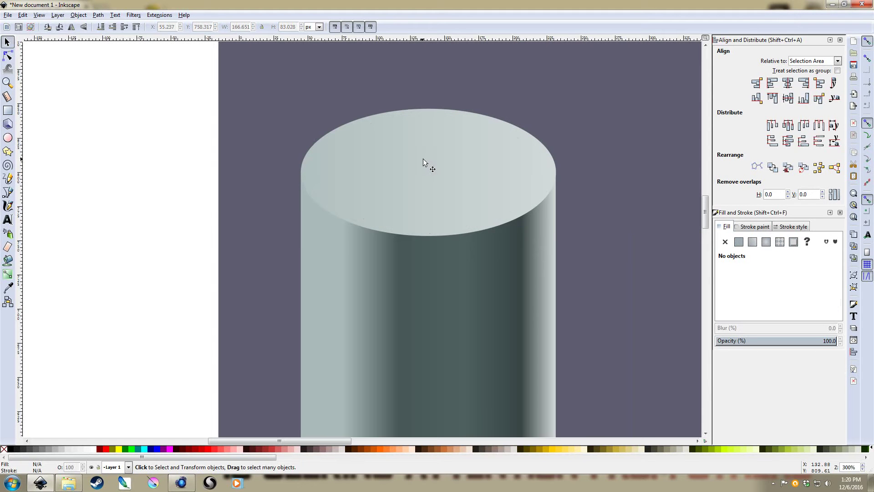
# - Shrink the copied top ellipse to 97% and nudge it up slightly
pyautogui.click(423, 158)
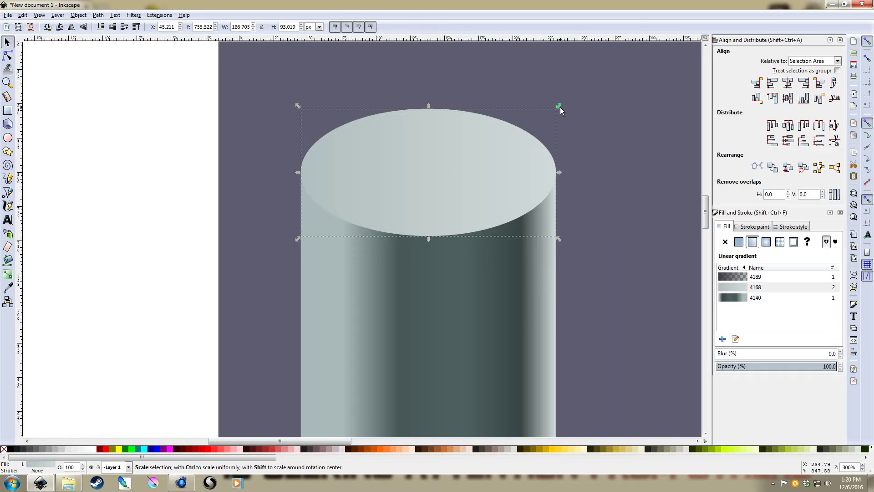
pyautogui.moveTo(560, 107); pyautogui.dragTo(556, 108)
pyautogui.moveTo(455, 179); pyautogui.dragTo(459, 173)
# - Add gradient stops to the full-size top ellipse: 839898ff darker right rim, b6c4c4ff lighter left rim
pyautogui.press('.')
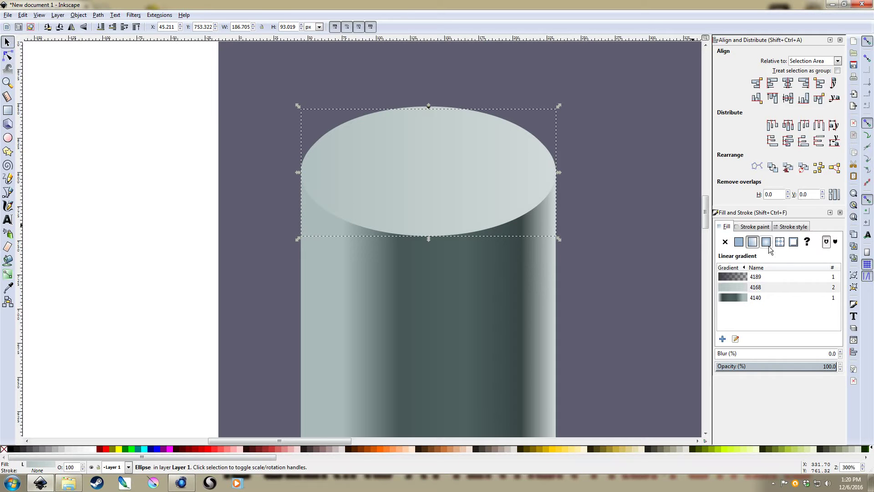
pyautogui.press('g')
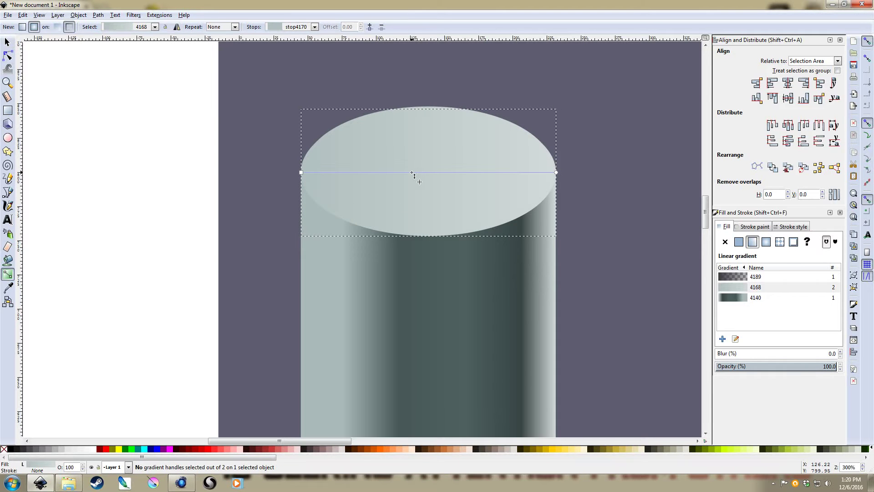
pyautogui.doubleClick(401, 173)
pyautogui.doubleClick(497, 173)
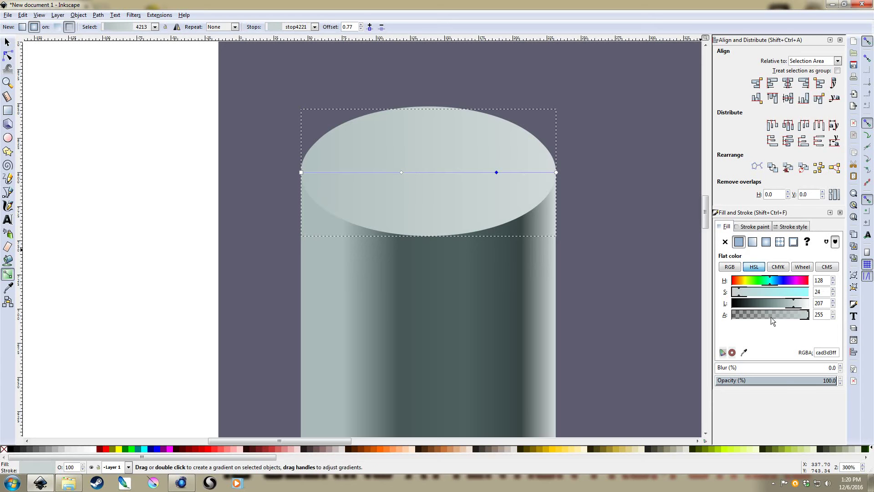
pyautogui.click(776, 304)
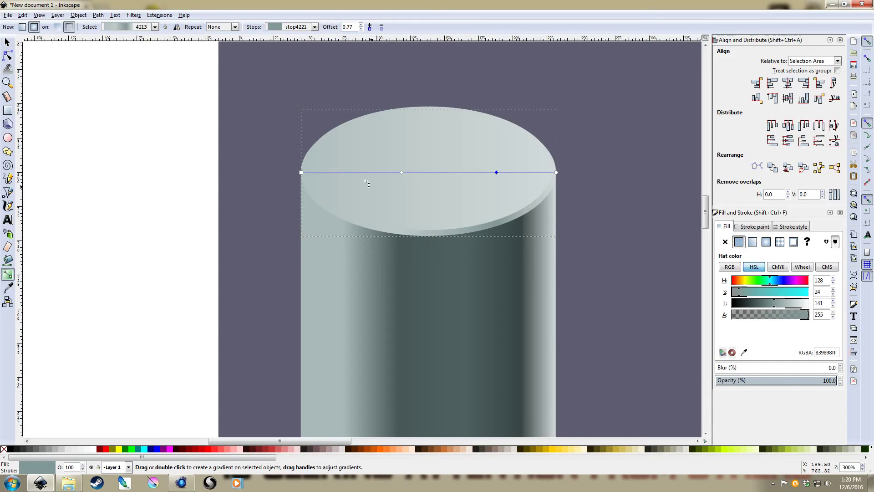
pyautogui.doubleClick(342, 172)
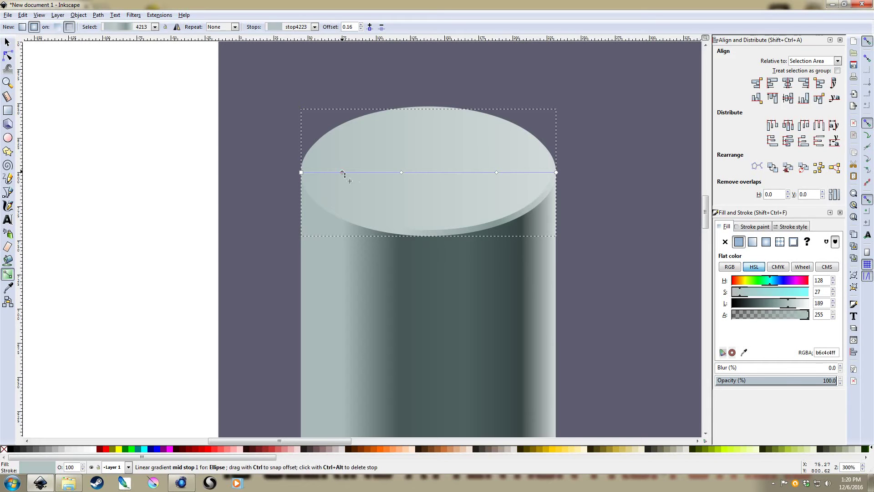
pyautogui.click(800, 304)
pyautogui.press('s')
pyautogui.click(206, 231)
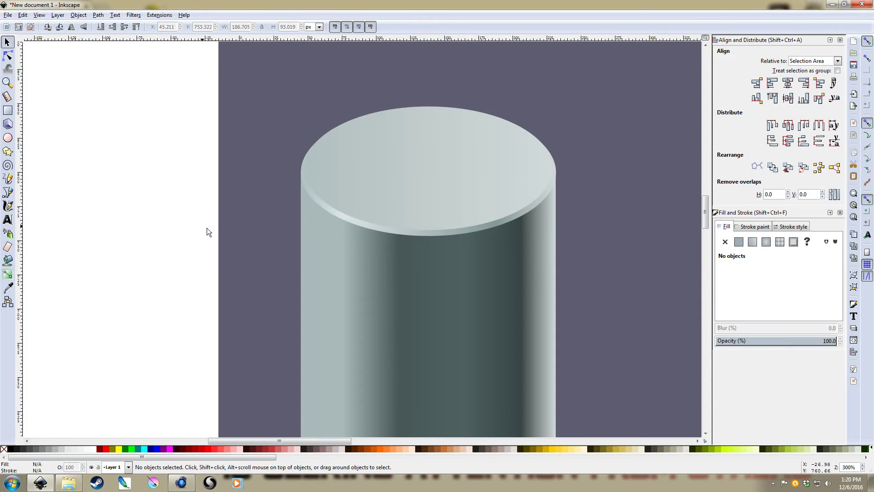
pyautogui.keyDown('ctrl'); pyautogui.scroll(-2, 324, 276); pyautogui.keyUp('ctrl')
# - Give the inner top ellipse a flat 94aaaaff grey-teal fill, lightness about 159
pyautogui.click(373, 234)
pyautogui.press('Escape')
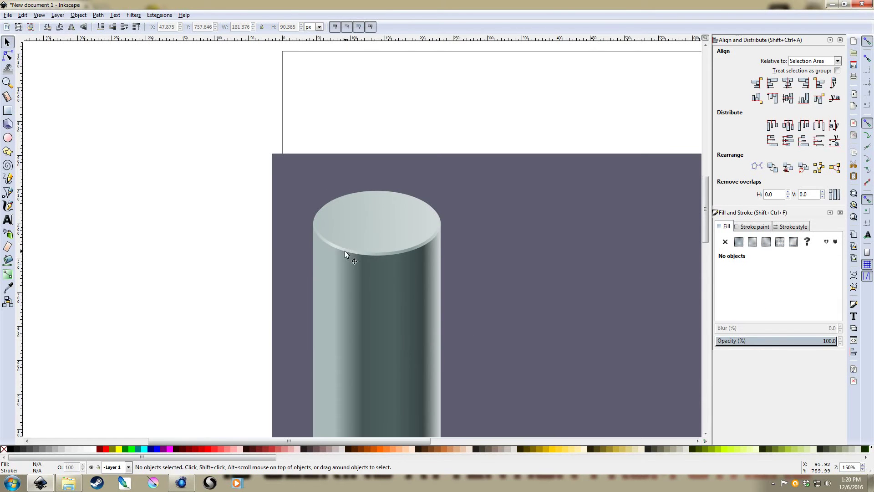
pyautogui.keyDown('ctrl'); pyautogui.scroll(3, 346, 246); pyautogui.keyUp('ctrl')
pyautogui.click(381, 167)
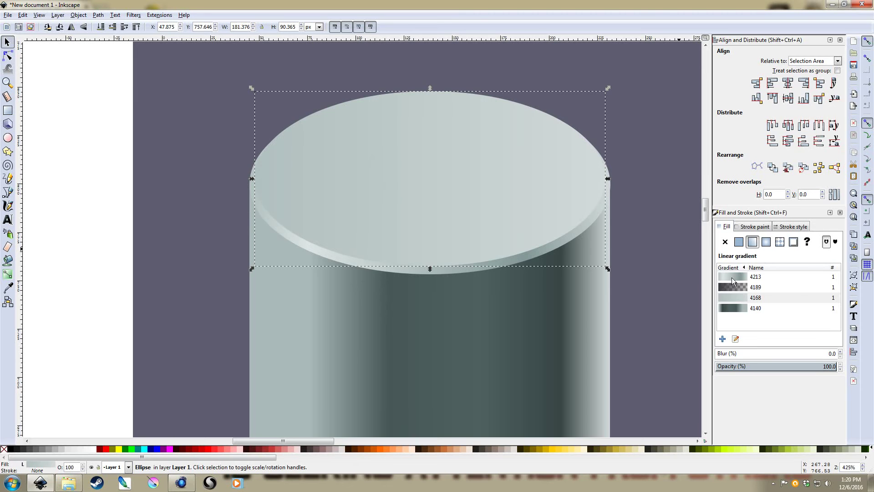
pyautogui.click(739, 242)
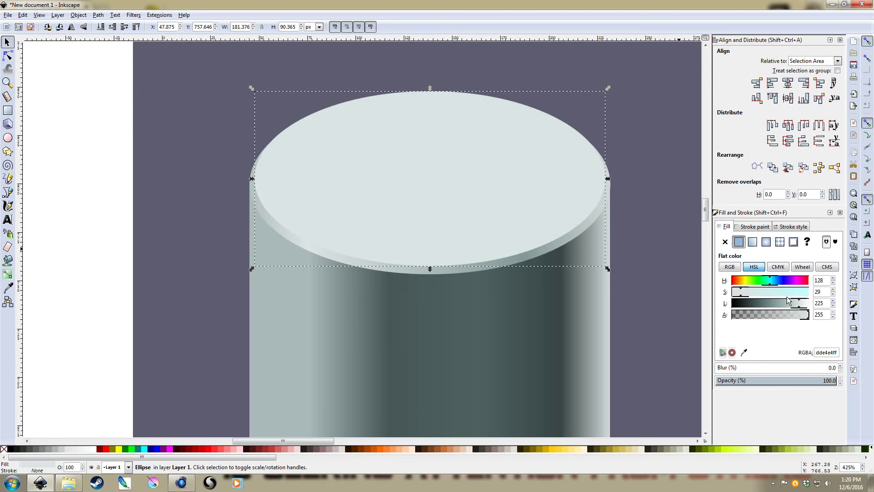
pyautogui.moveTo(748, 302); pyautogui.dragTo(770, 302)
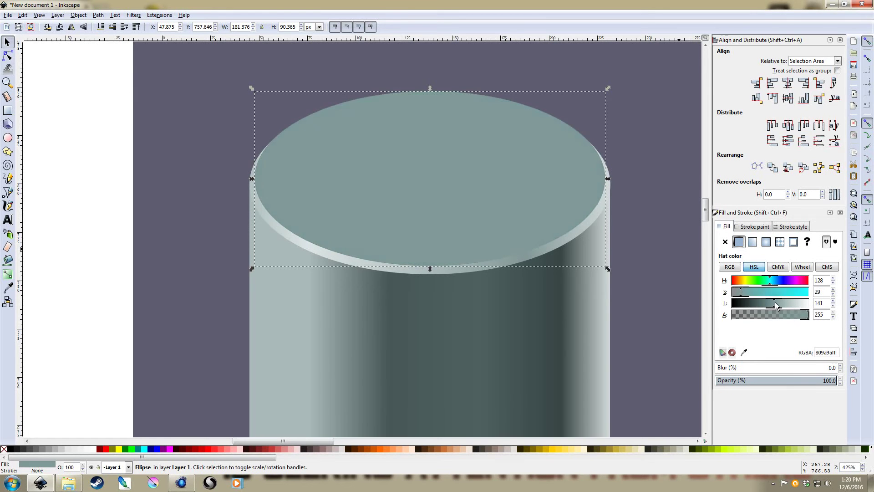
pyautogui.moveTo(776, 305); pyautogui.dragTo(779, 305)
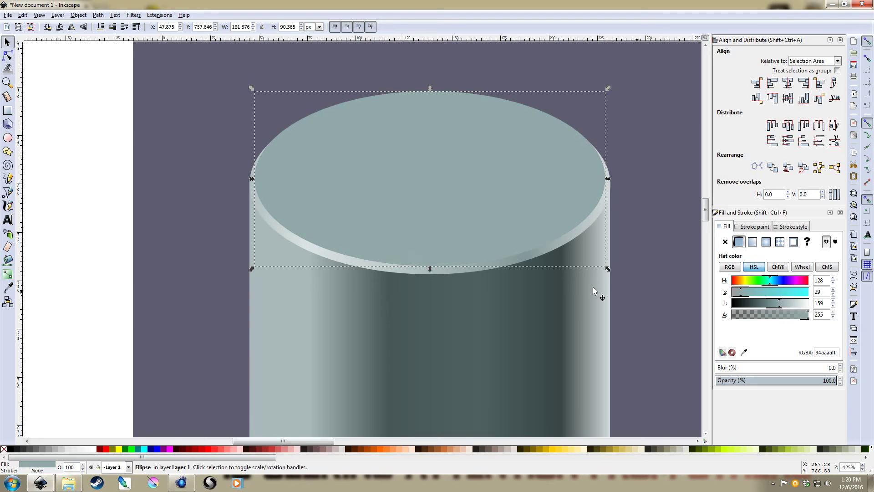
pyautogui.keyDown('ctrl'); pyautogui.scroll(-2, 408, 257); pyautogui.keyUp('ctrl')
pyautogui.press('Escape')
pyautogui.keyDown('ctrl'); pyautogui.scroll(-2, 391, 264); pyautogui.keyUp('ctrl')
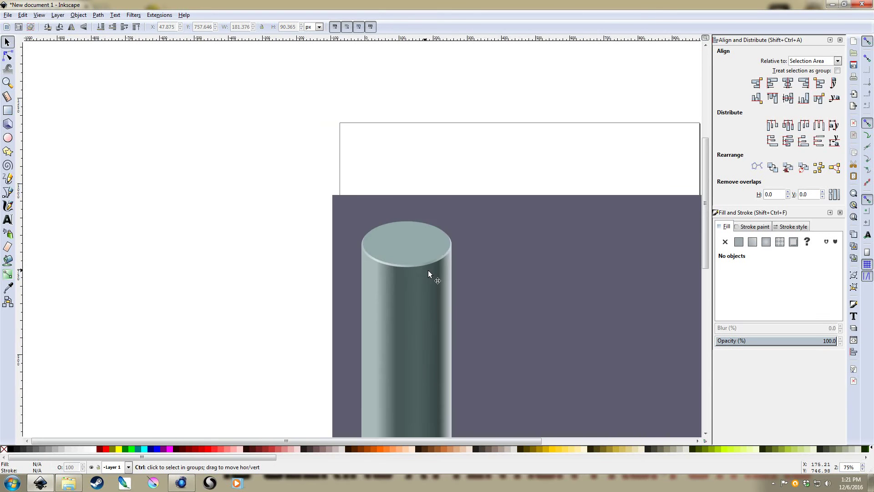
pyautogui.keyDown('ctrl'); pyautogui.scroll(1, 473, 246); pyautogui.keyUp('ctrl')
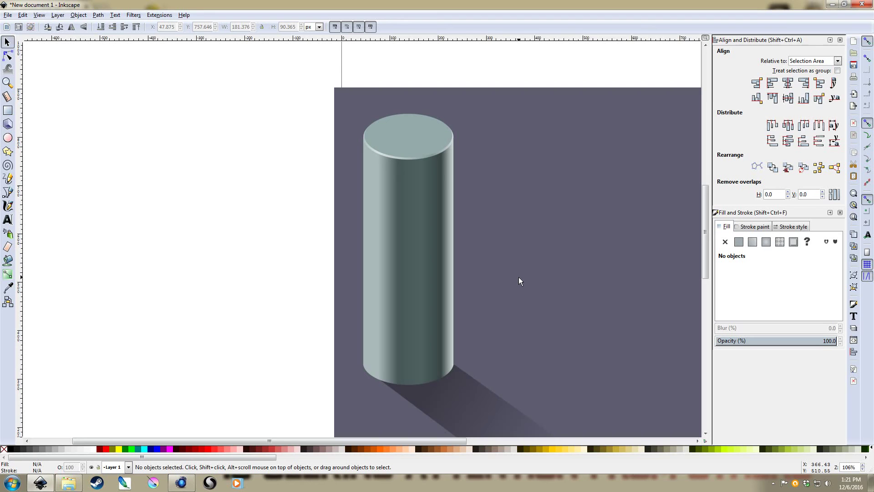
pyautogui.moveTo(518, 277); pyautogui.dragTo(497, 269)
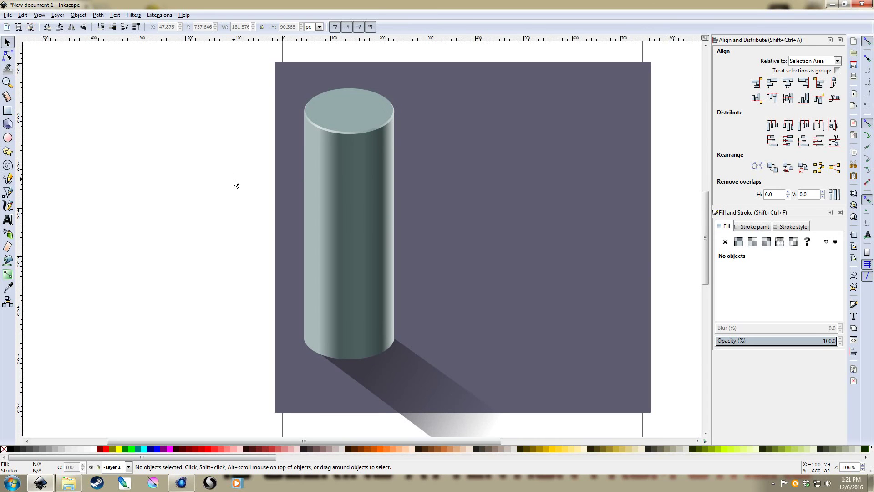